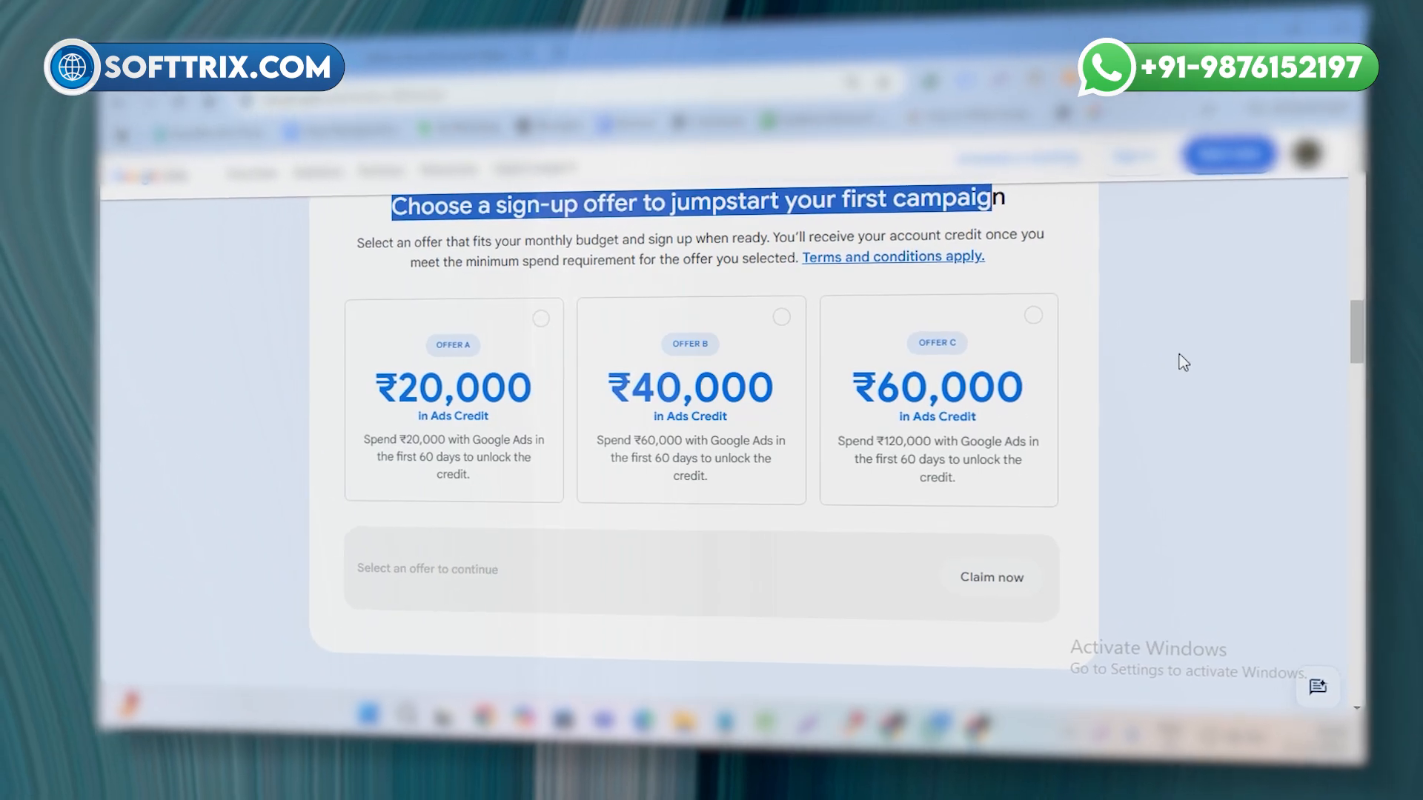
# - Select Offer C for ₹60,000 in Ads Credit and claim it
pyautogui.click(1168, 364)
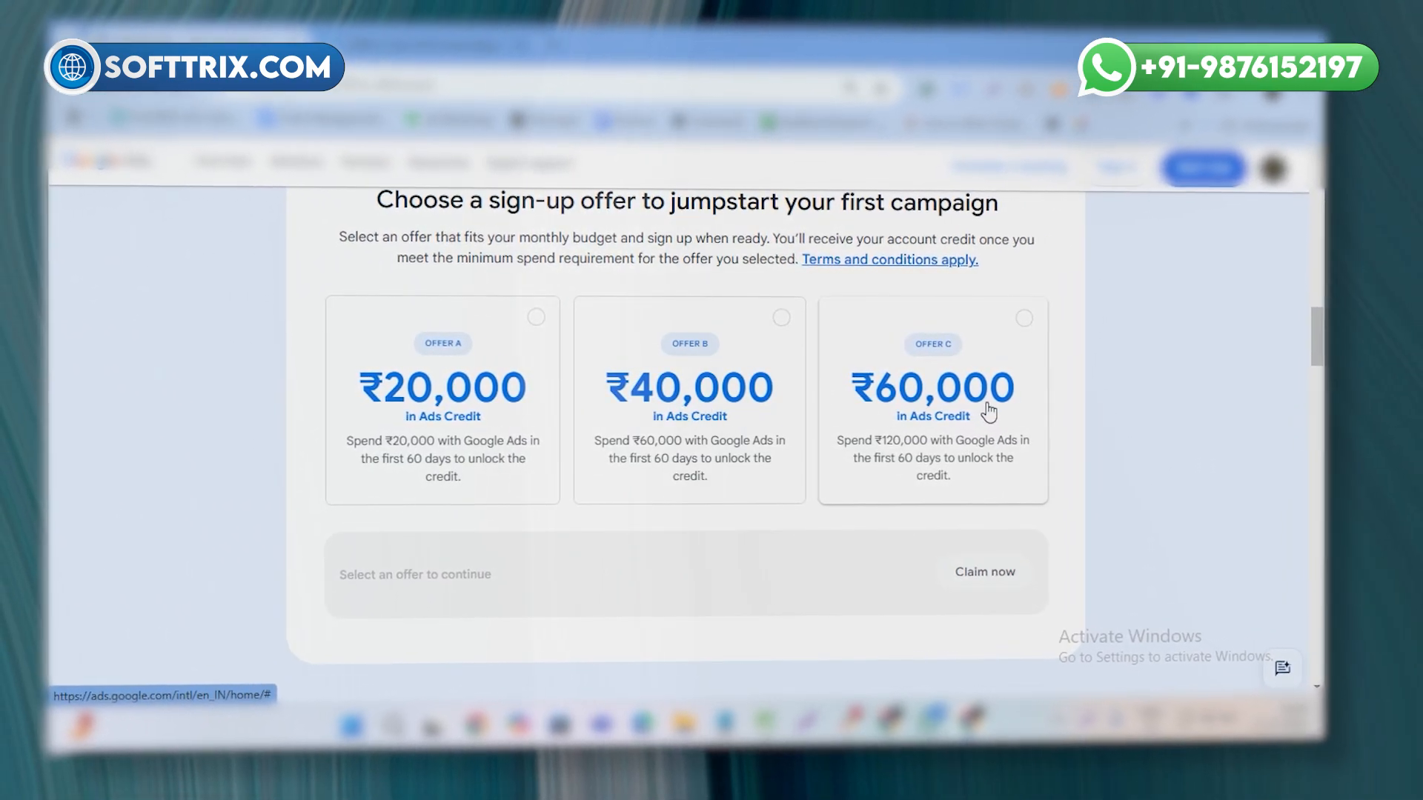
pyautogui.click(996, 411)
pyautogui.scroll(-2, 993, 445)
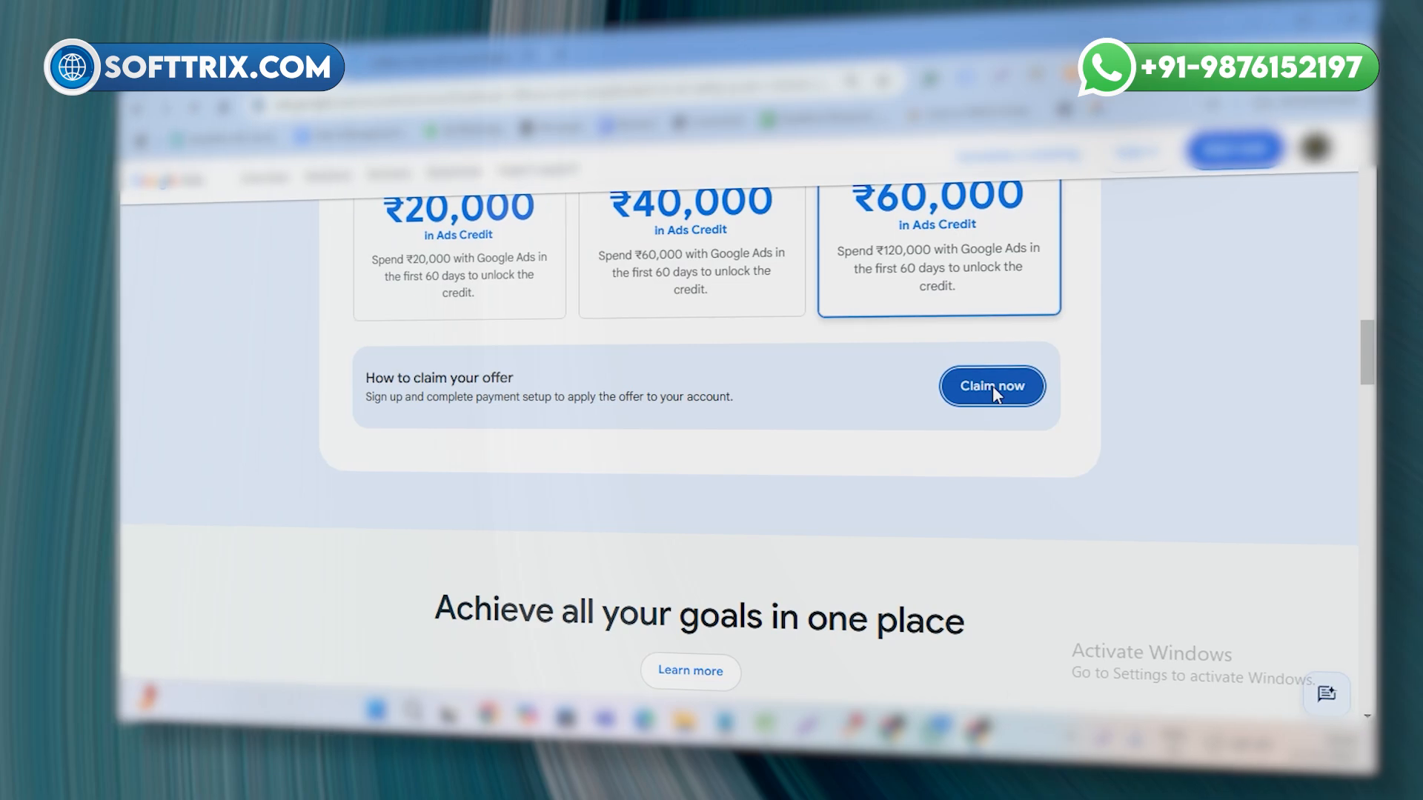
pyautogui.click(974, 390)
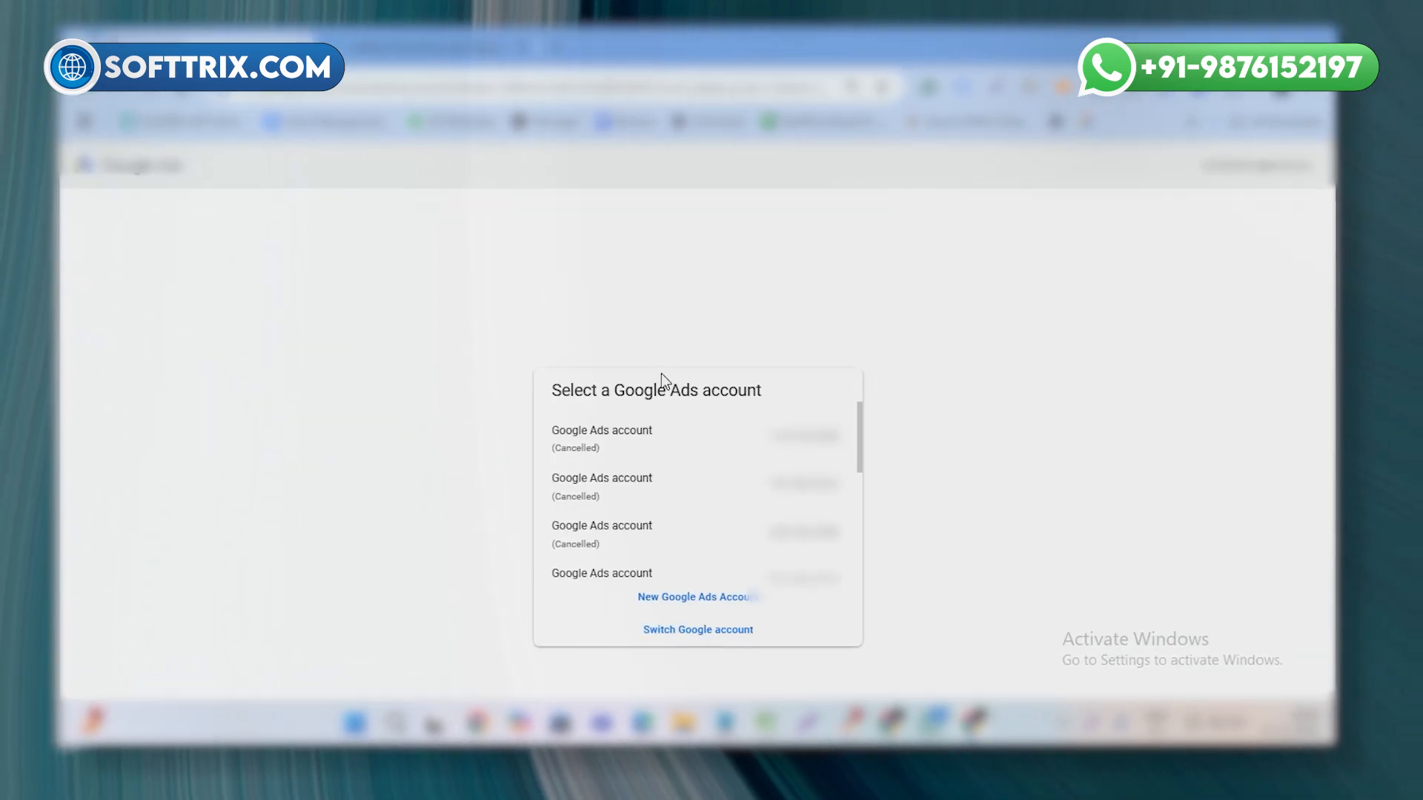
# - Start a new Google Ads account and submit the business website URL as the ad destination, leaving the business name empty
pyautogui.click(709, 598)
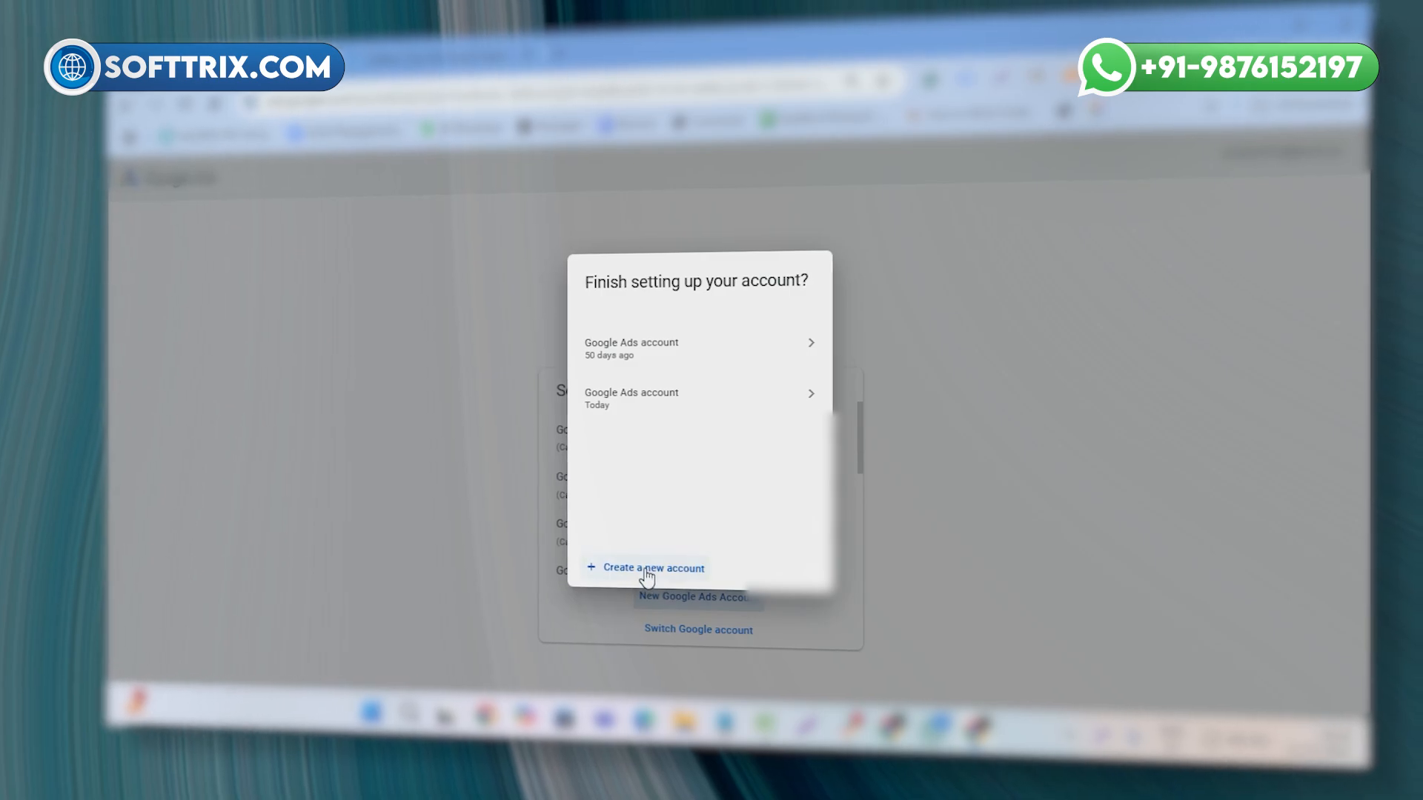
pyautogui.click(645, 570)
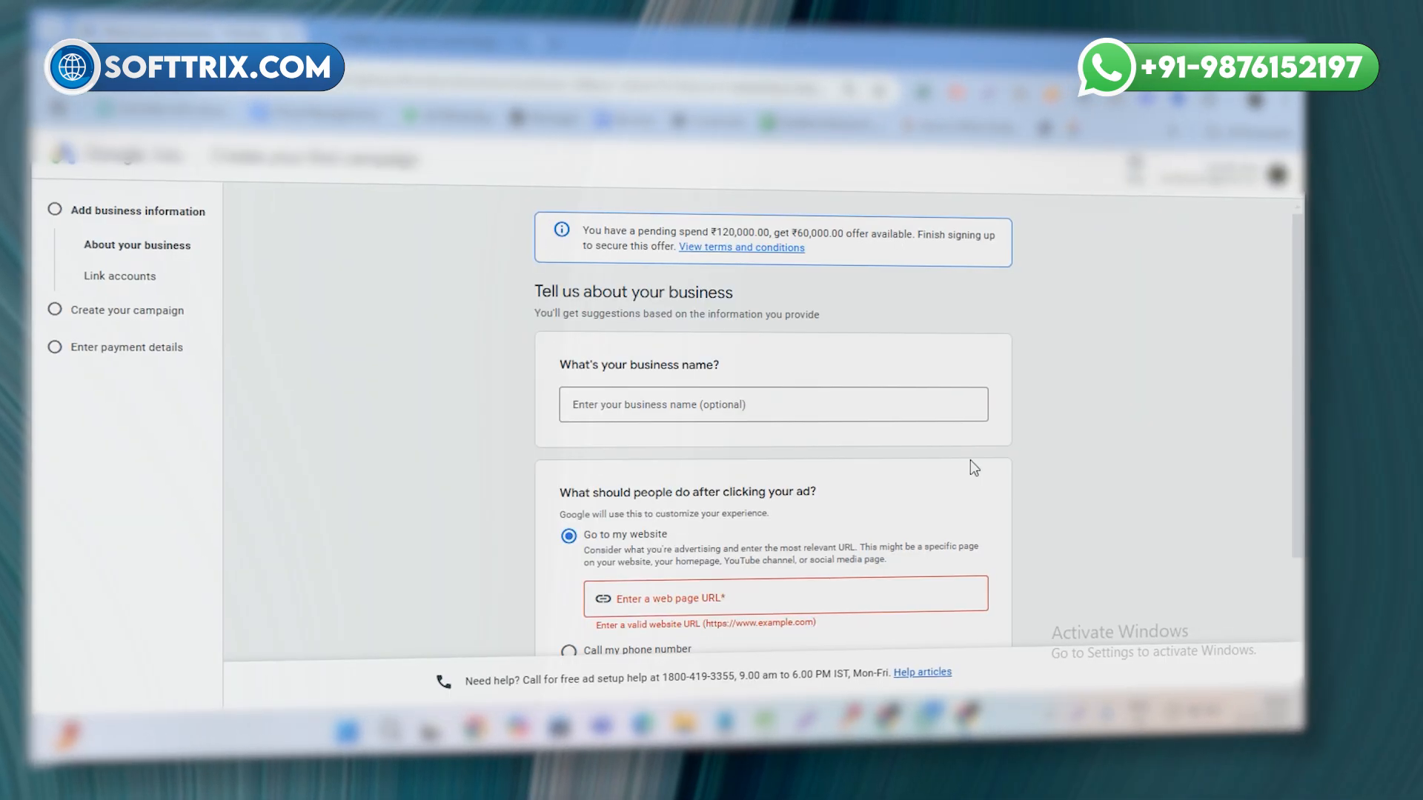
pyautogui.scroll(-3, 749, 476)
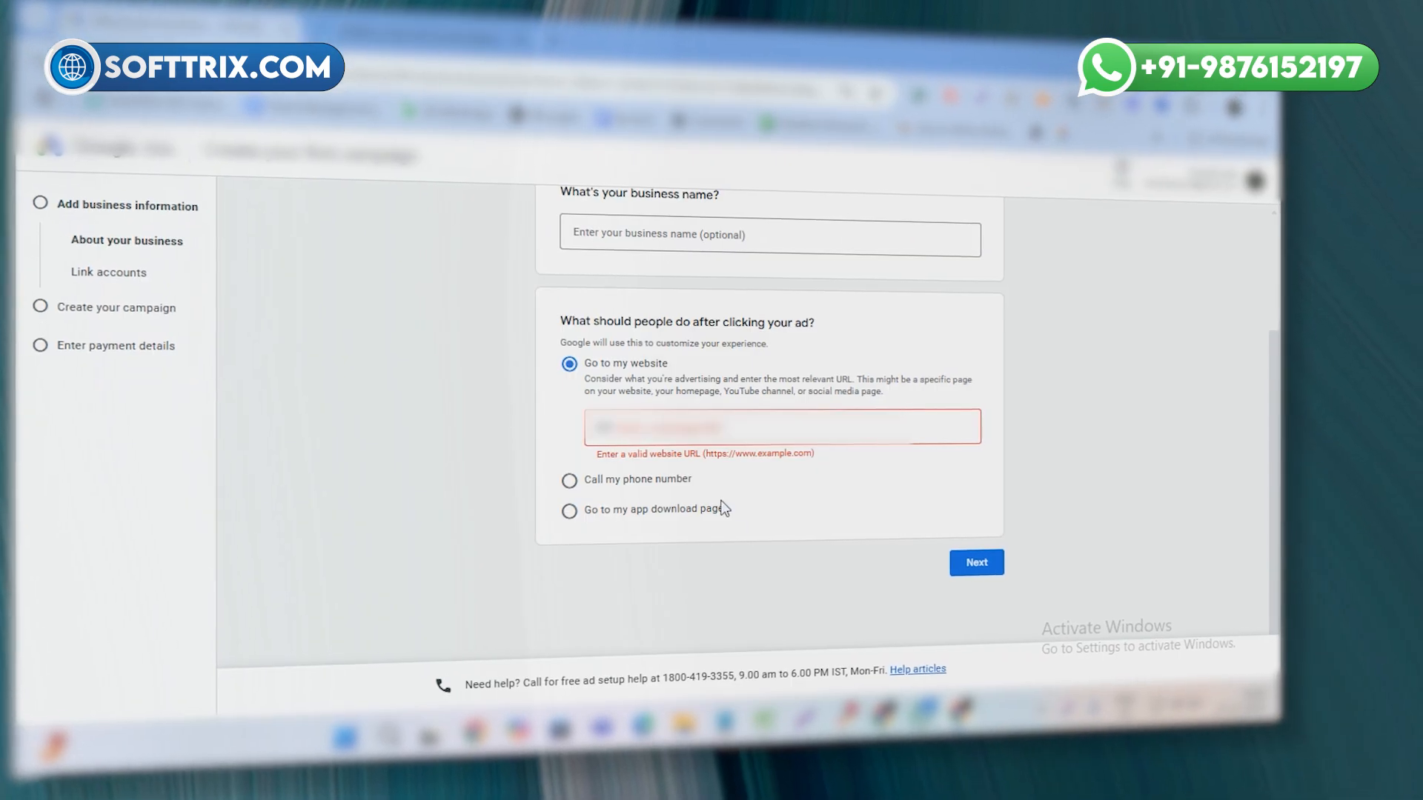
pyautogui.click(708, 430)
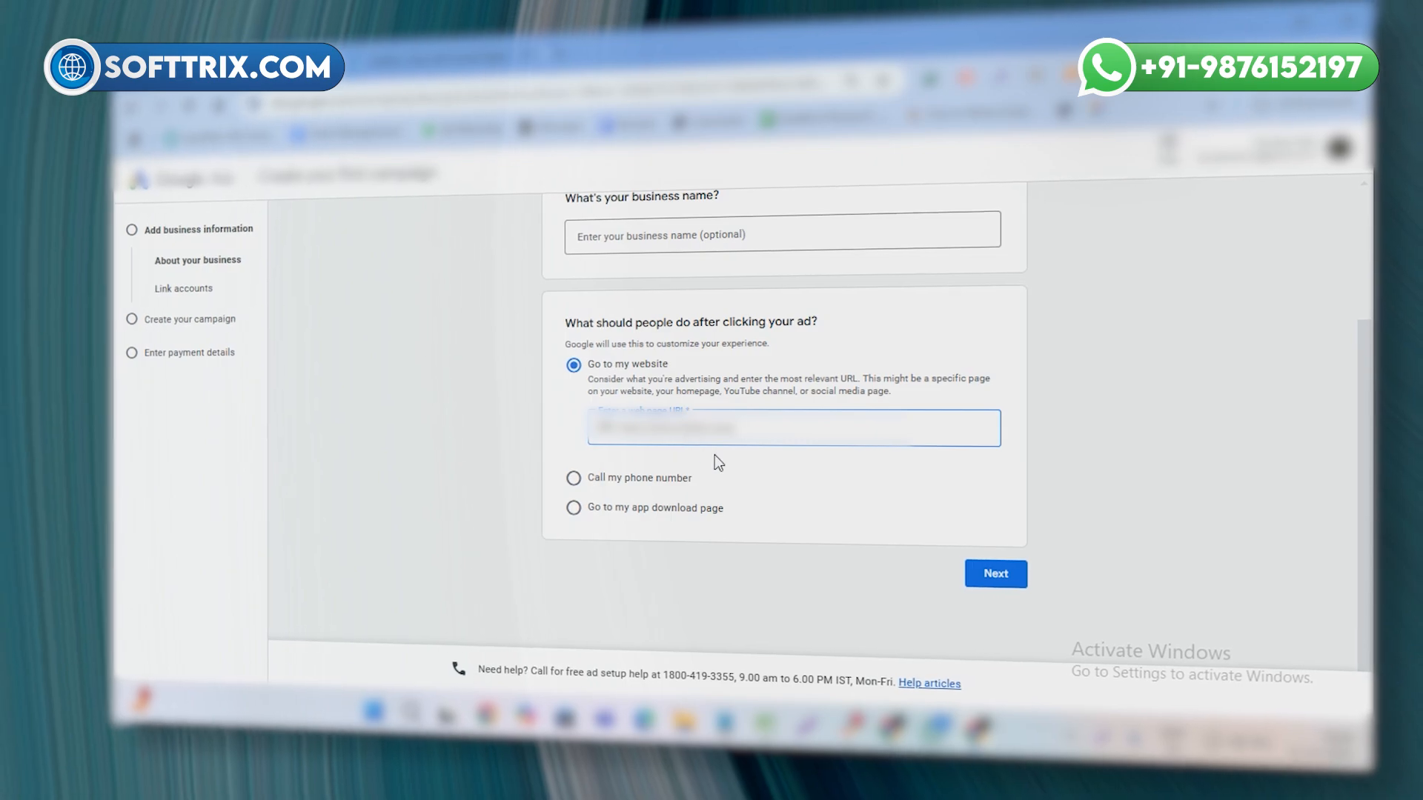
pyautogui.click(995, 579)
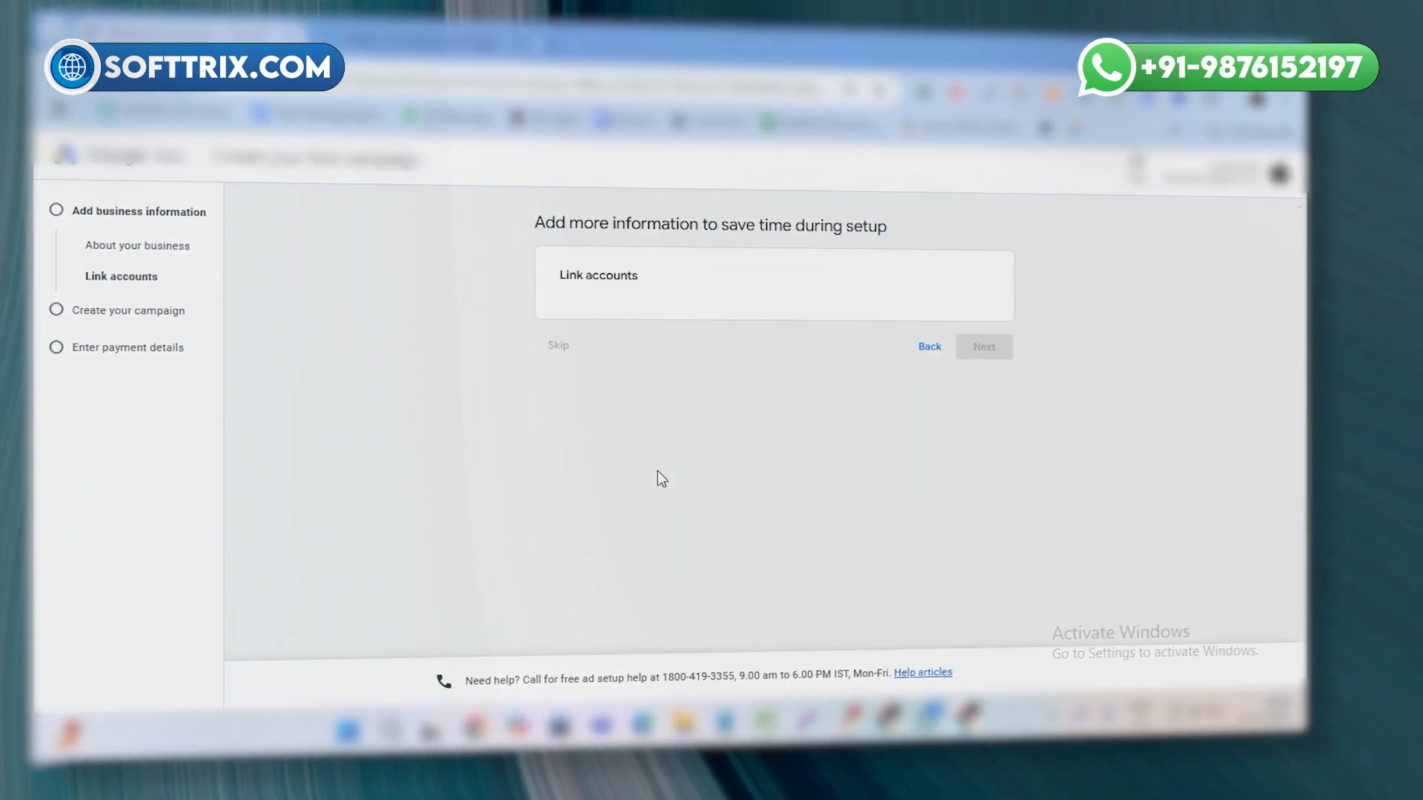
# - Skip linking the suggested accounts and skip linking Google Analytics
pyautogui.scroll(-2, 757, 462)
pyautogui.scroll(3, 757, 462)
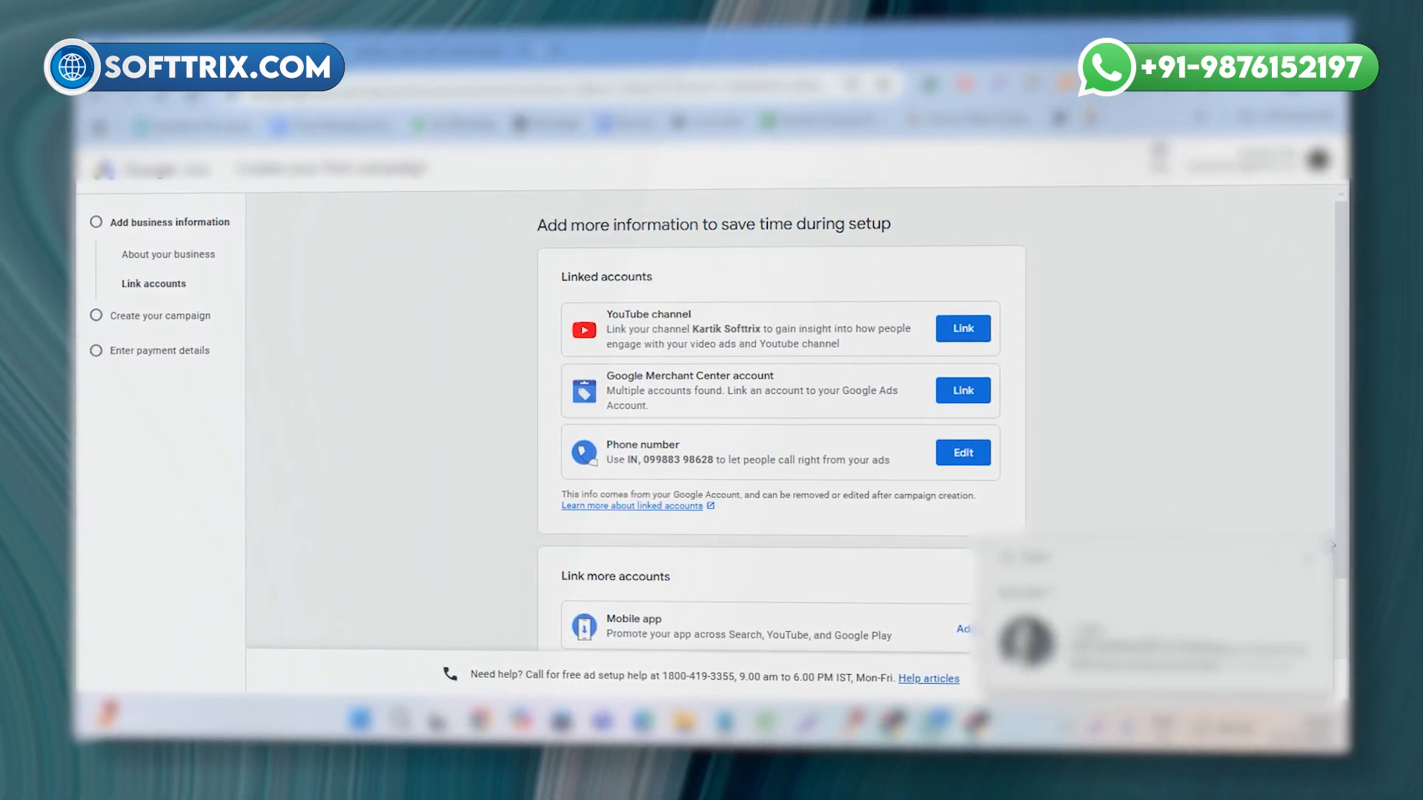
pyautogui.scroll(-3, 716, 298)
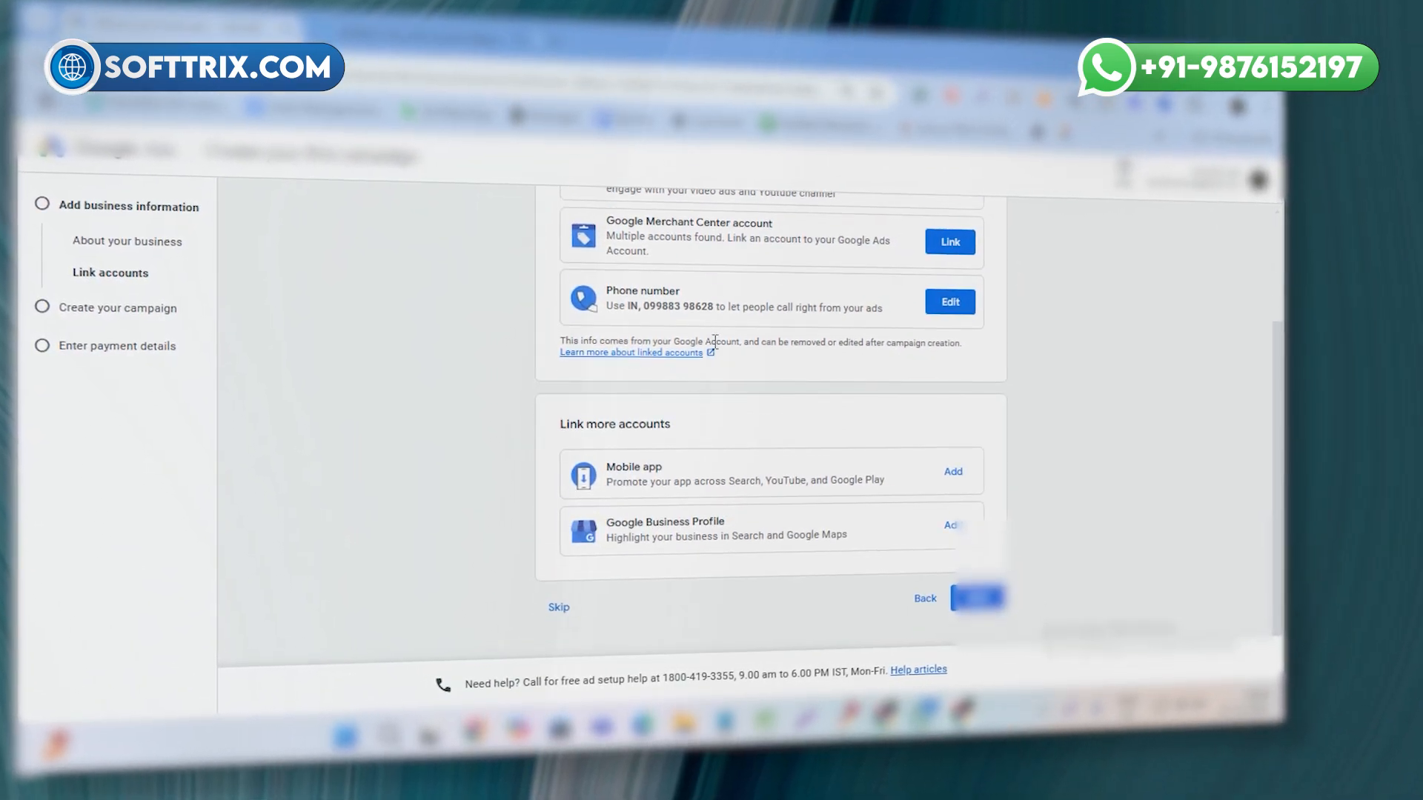
pyautogui.scroll(1, 707, 455)
pyautogui.scroll(-1, 697, 389)
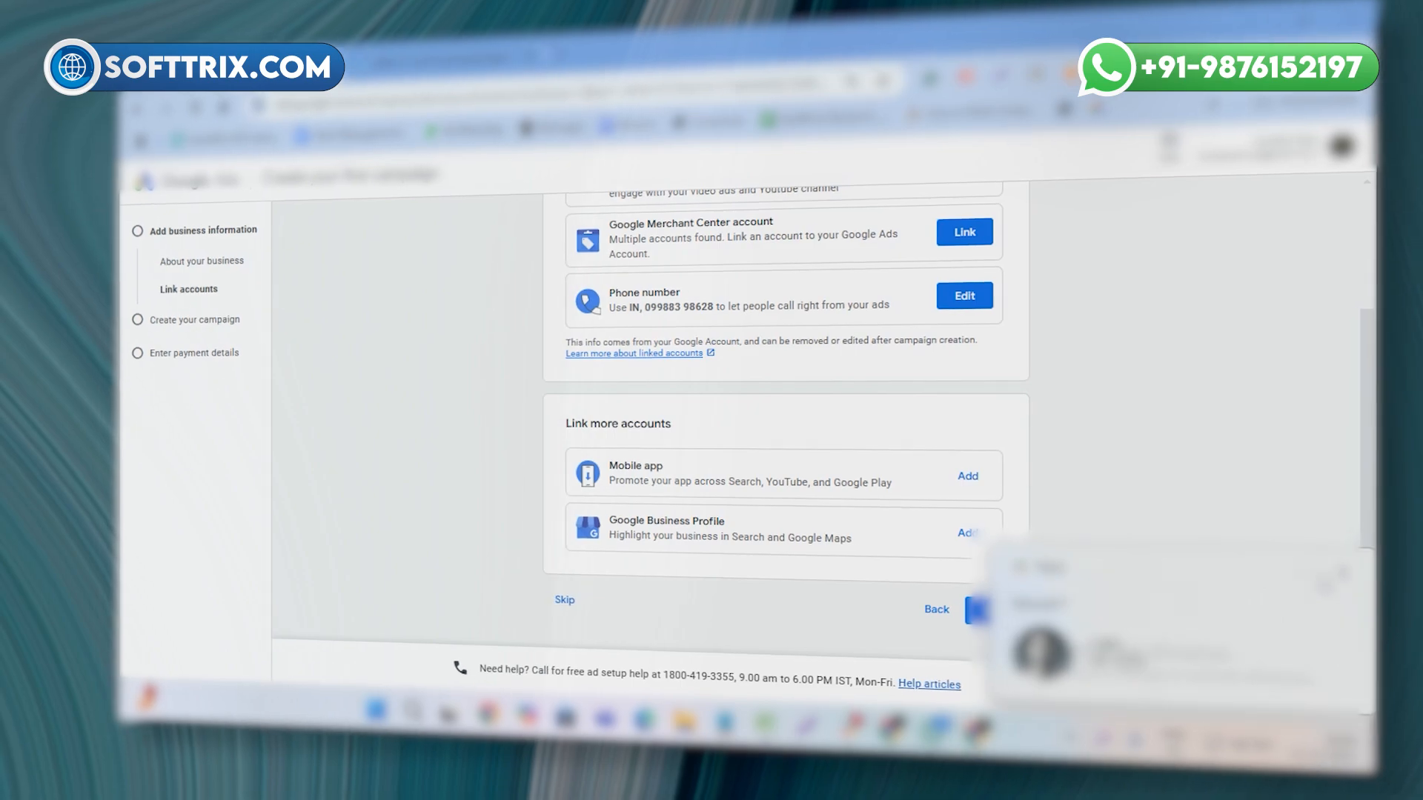
pyautogui.click(559, 604)
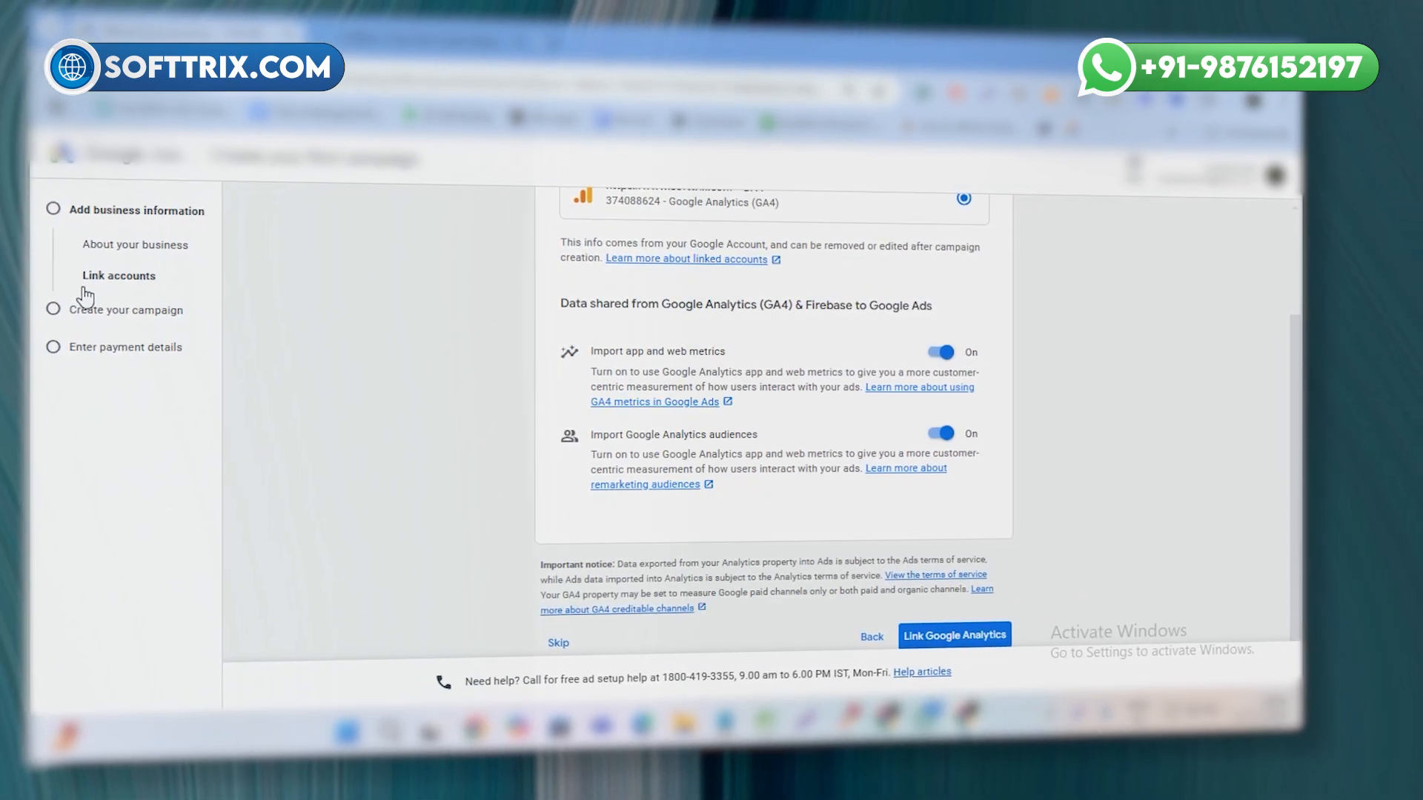
pyautogui.scroll(-1, 1238, 512)
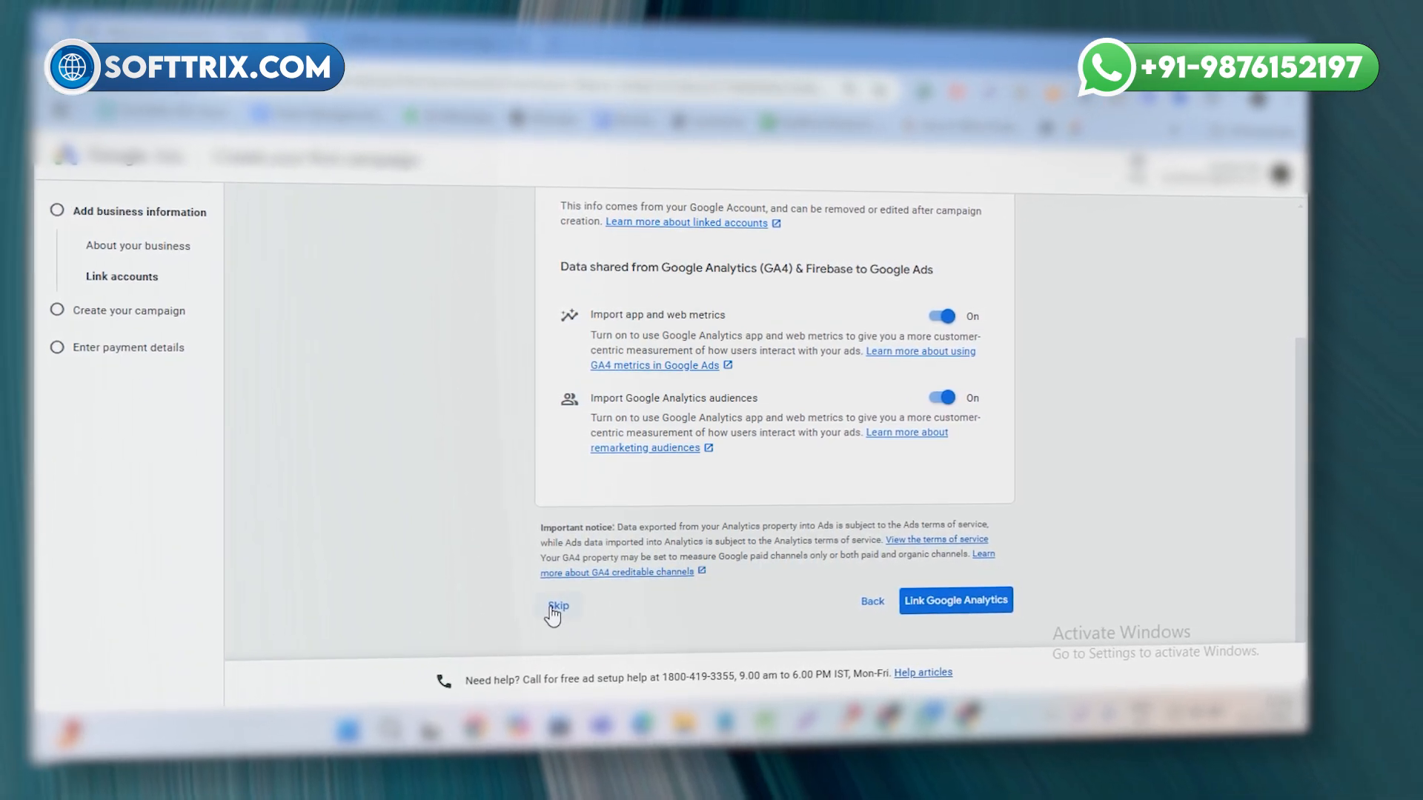
pyautogui.click(553, 607)
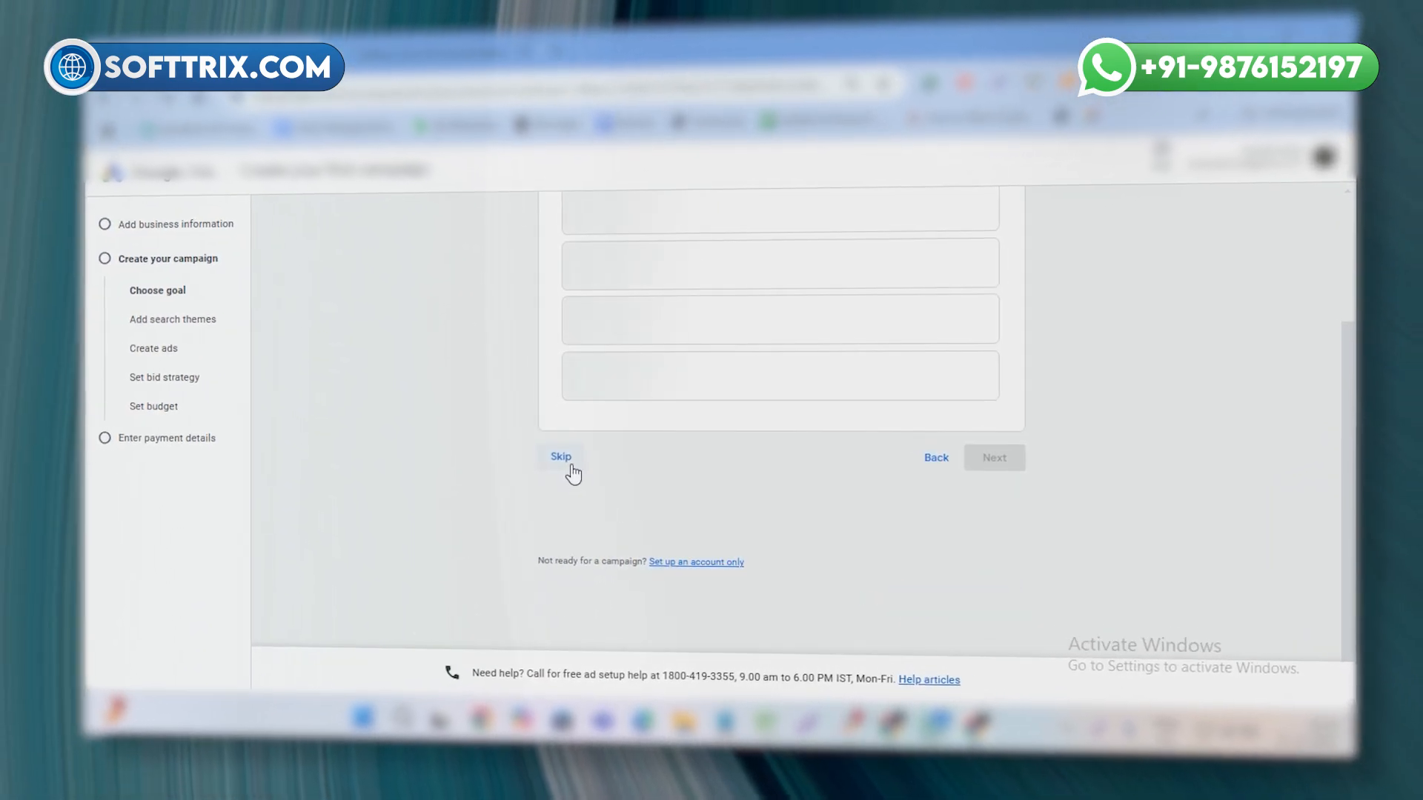
# - Skip the campaign goal and campaign type choices and leave campaign creation
pyautogui.scroll(3, 601, 423)
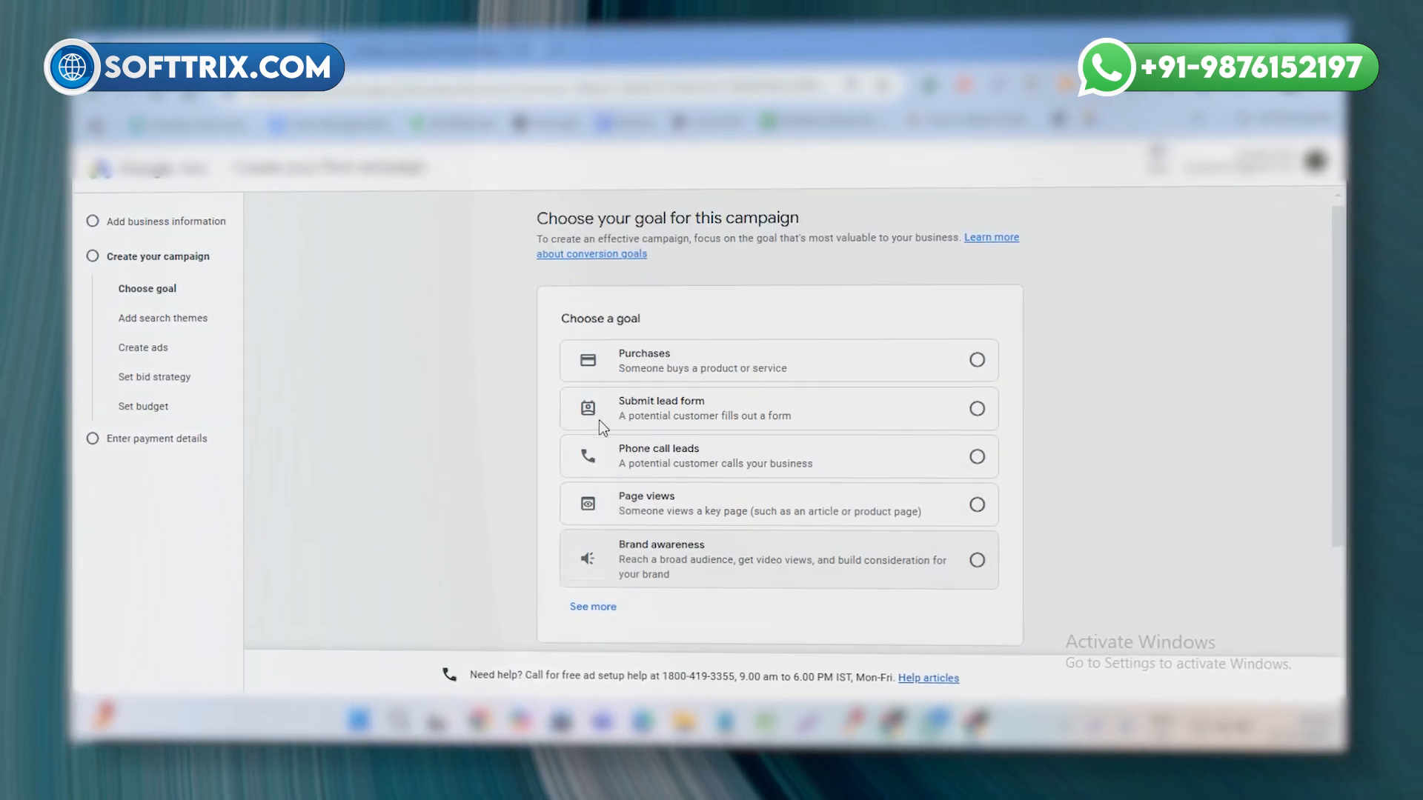
pyautogui.scroll(-3, 652, 424)
pyautogui.scroll(3, 633, 409)
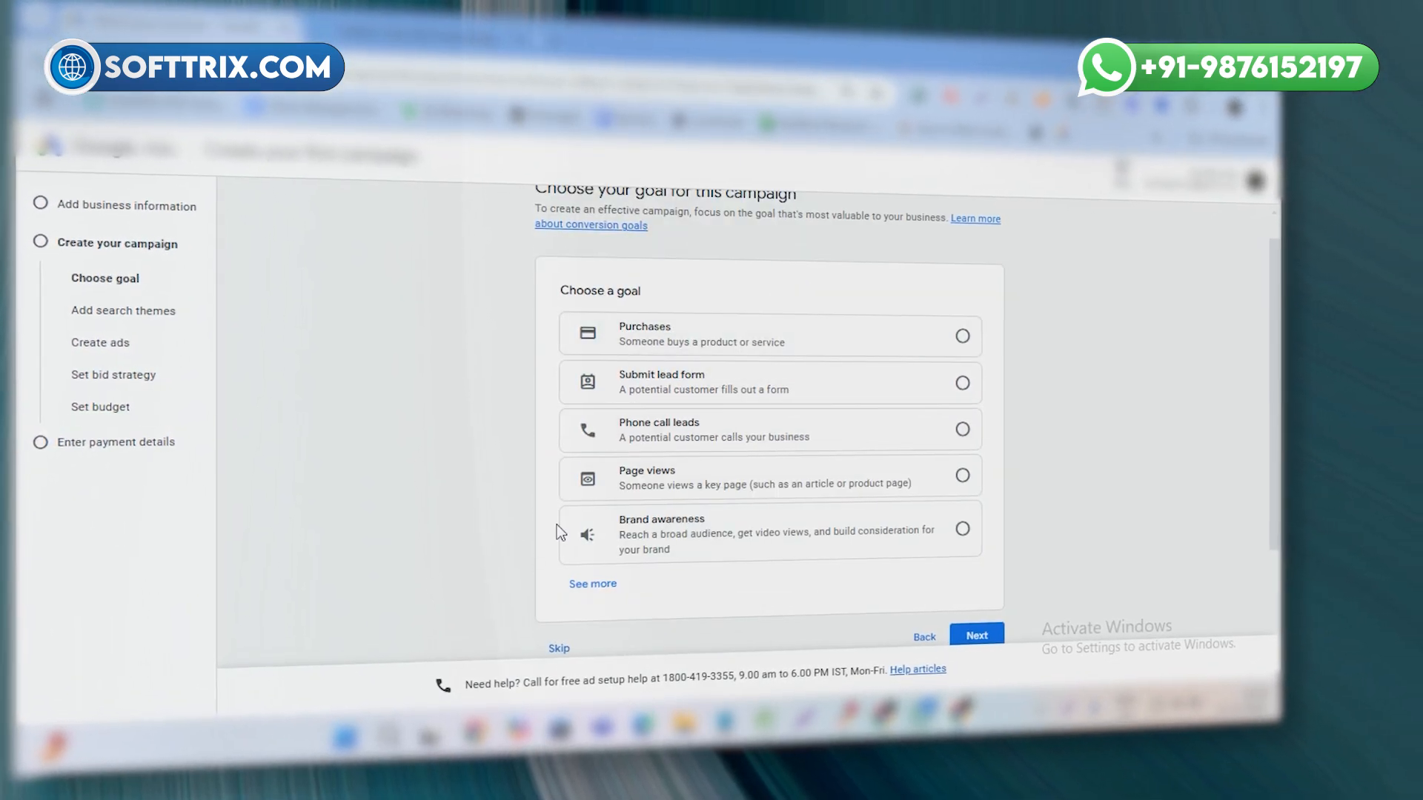
pyautogui.scroll(-2, 558, 529)
pyautogui.click(559, 566)
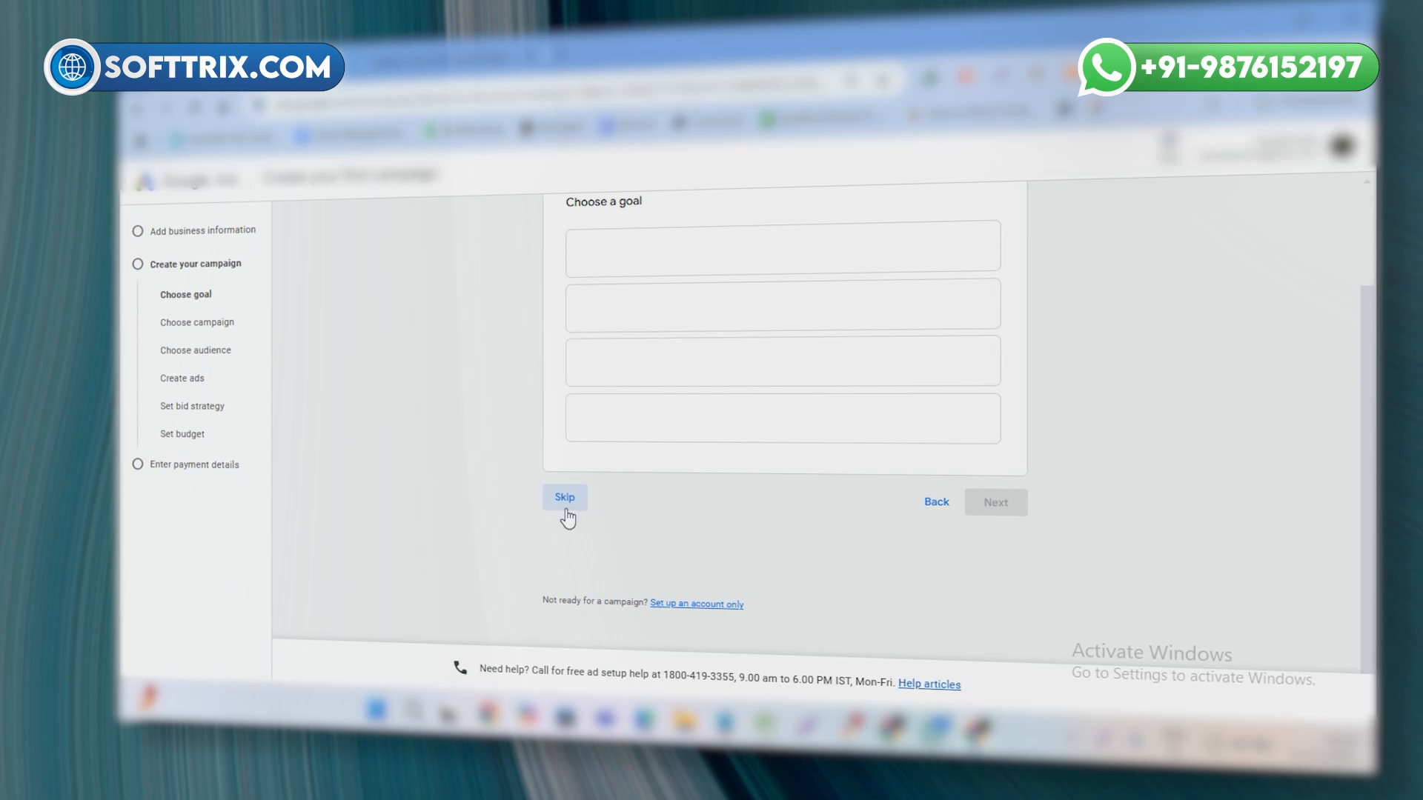
pyautogui.scroll(-3, 558, 529)
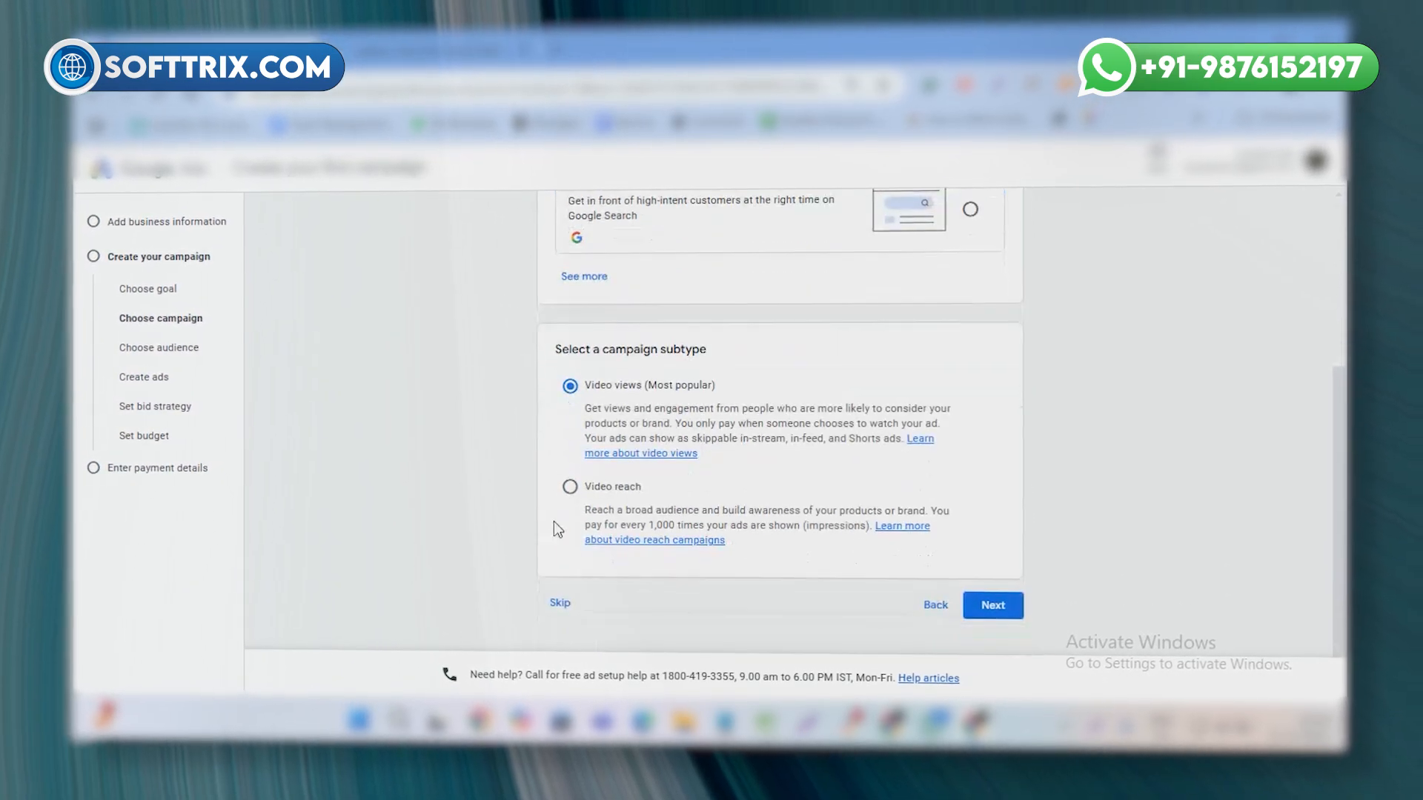
pyautogui.click(552, 606)
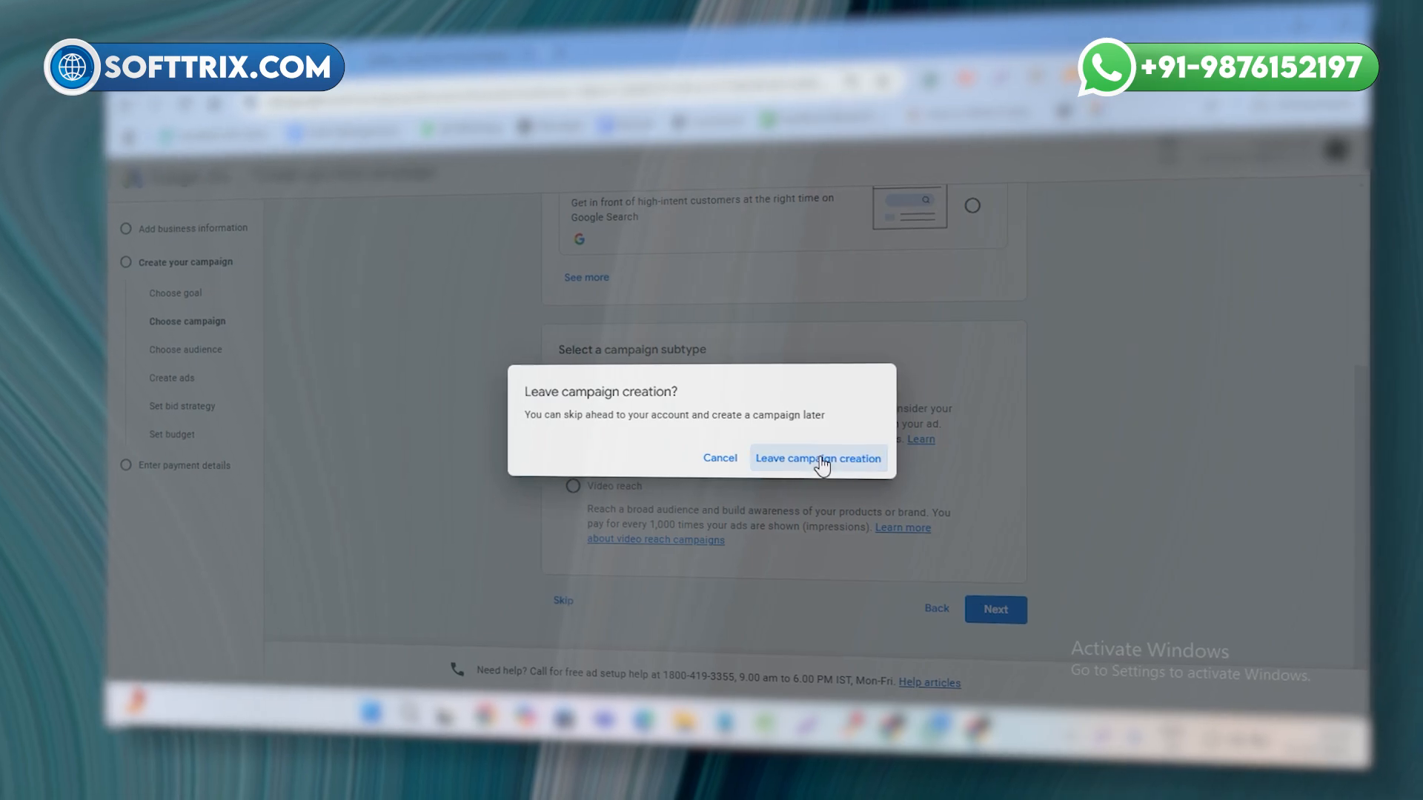
pyautogui.click(822, 460)
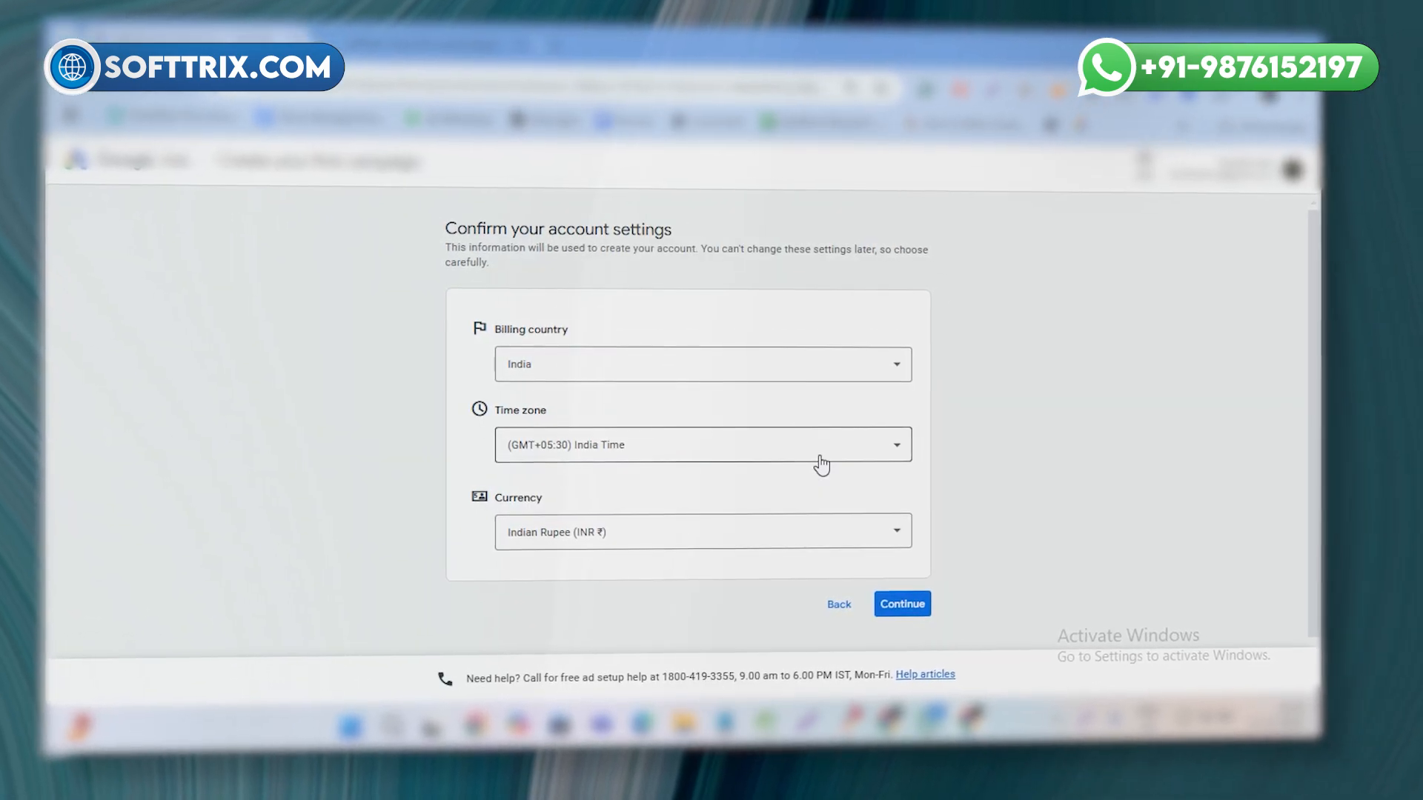
# - Confirm the account settings with billing country India, time zone (GMT+05:30) India Time and currency Indian Rupee (INR ₹)
pyautogui.scroll(-1, 741, 444)
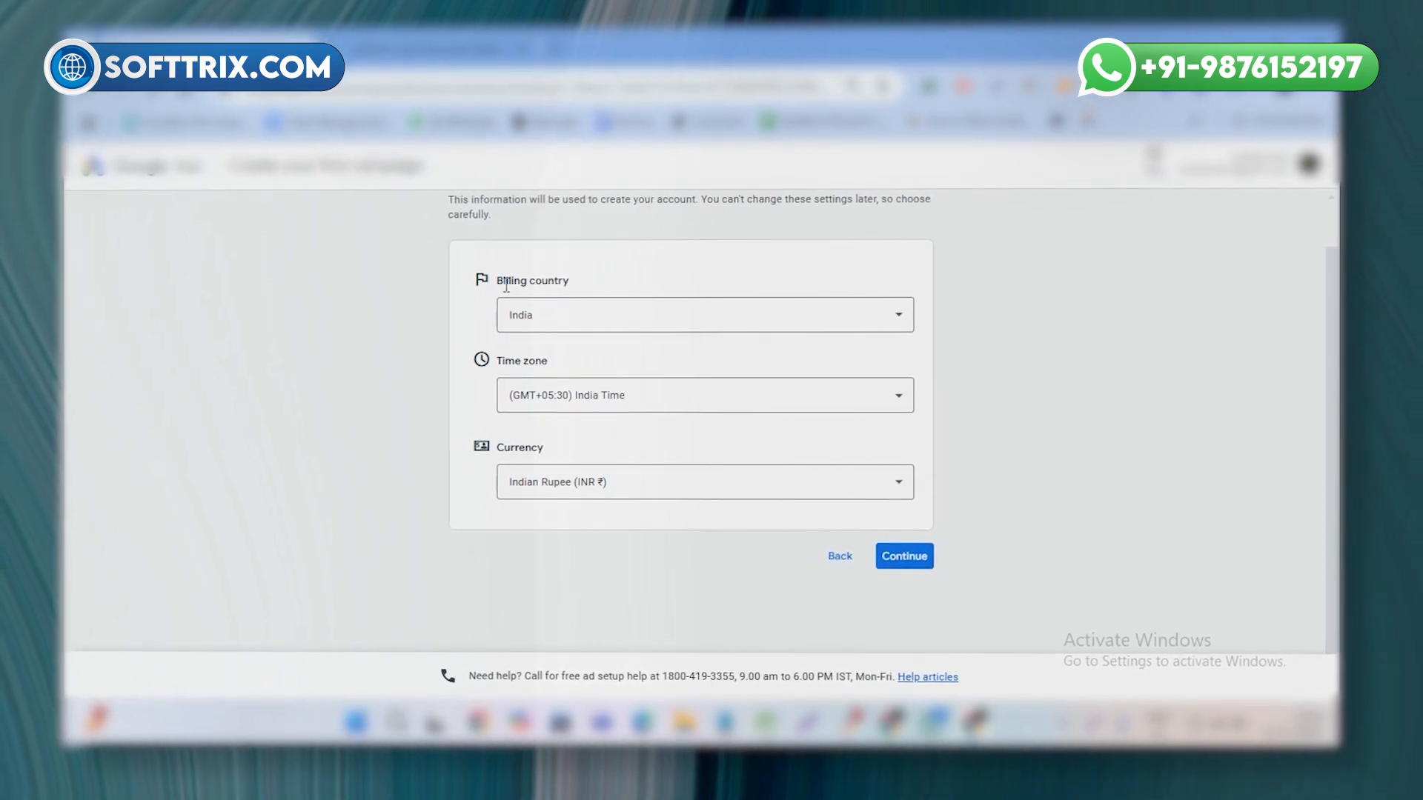
pyautogui.click(567, 326)
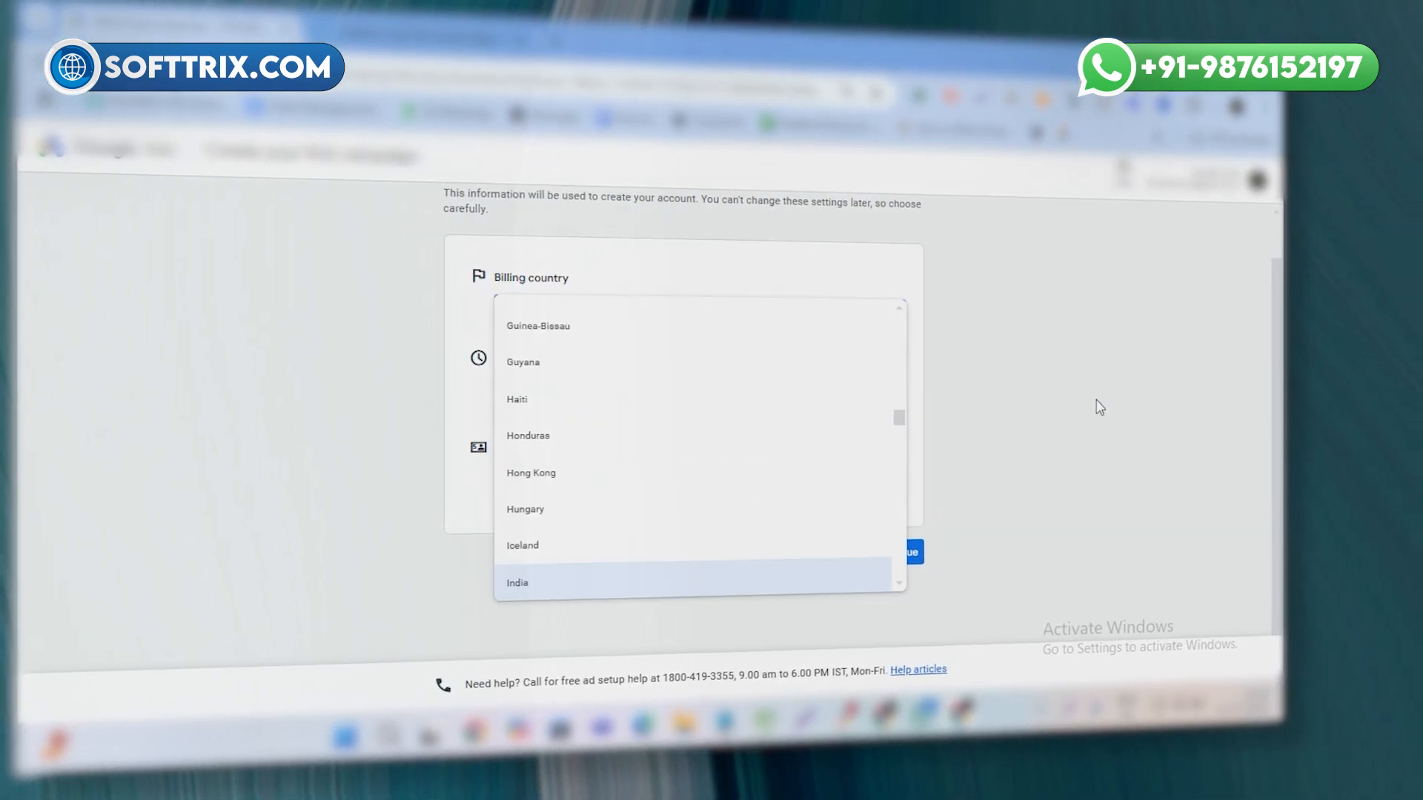
pyautogui.click(1099, 407)
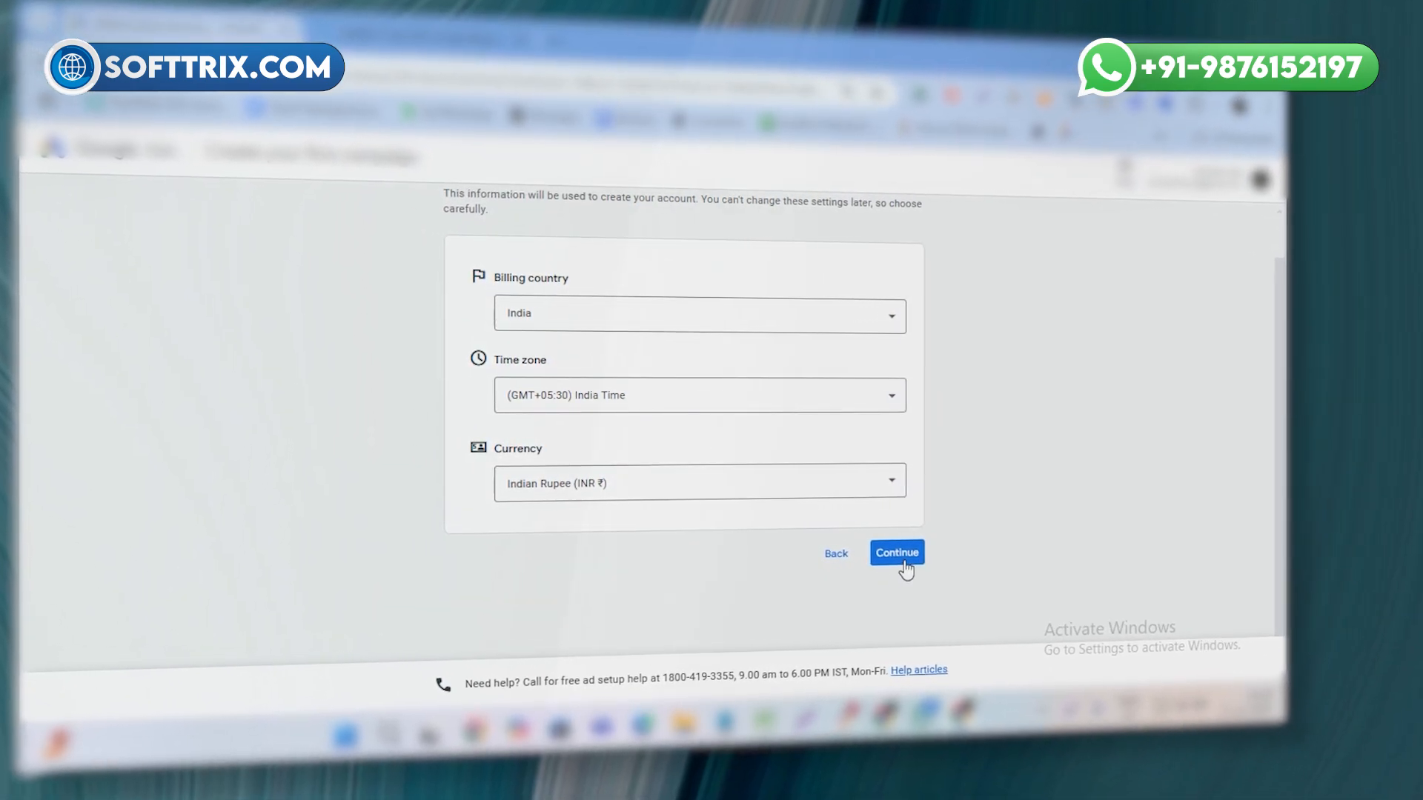
pyautogui.click(914, 562)
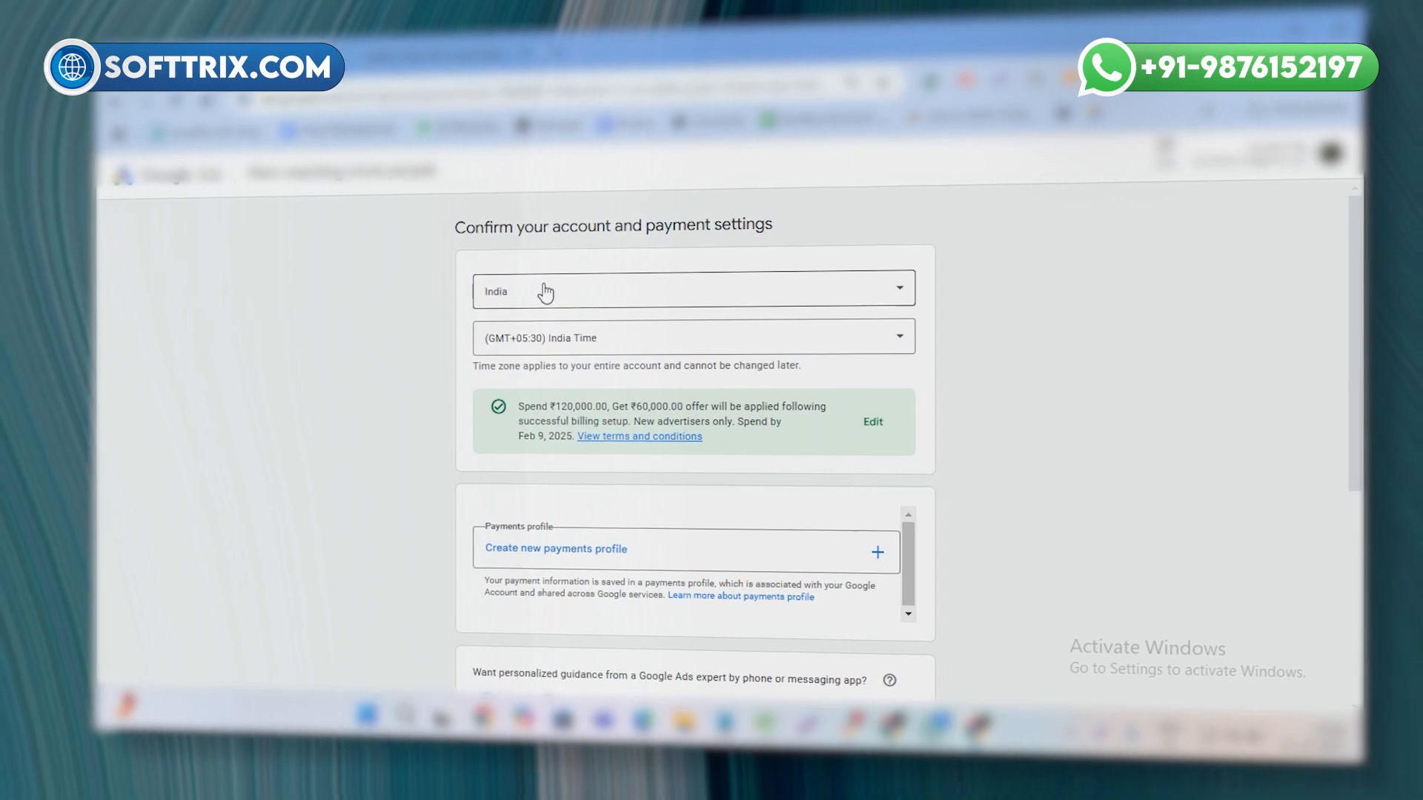
# - Start a new payments profile and set its profile type to Individual
pyautogui.scroll(-1, 589, 306)
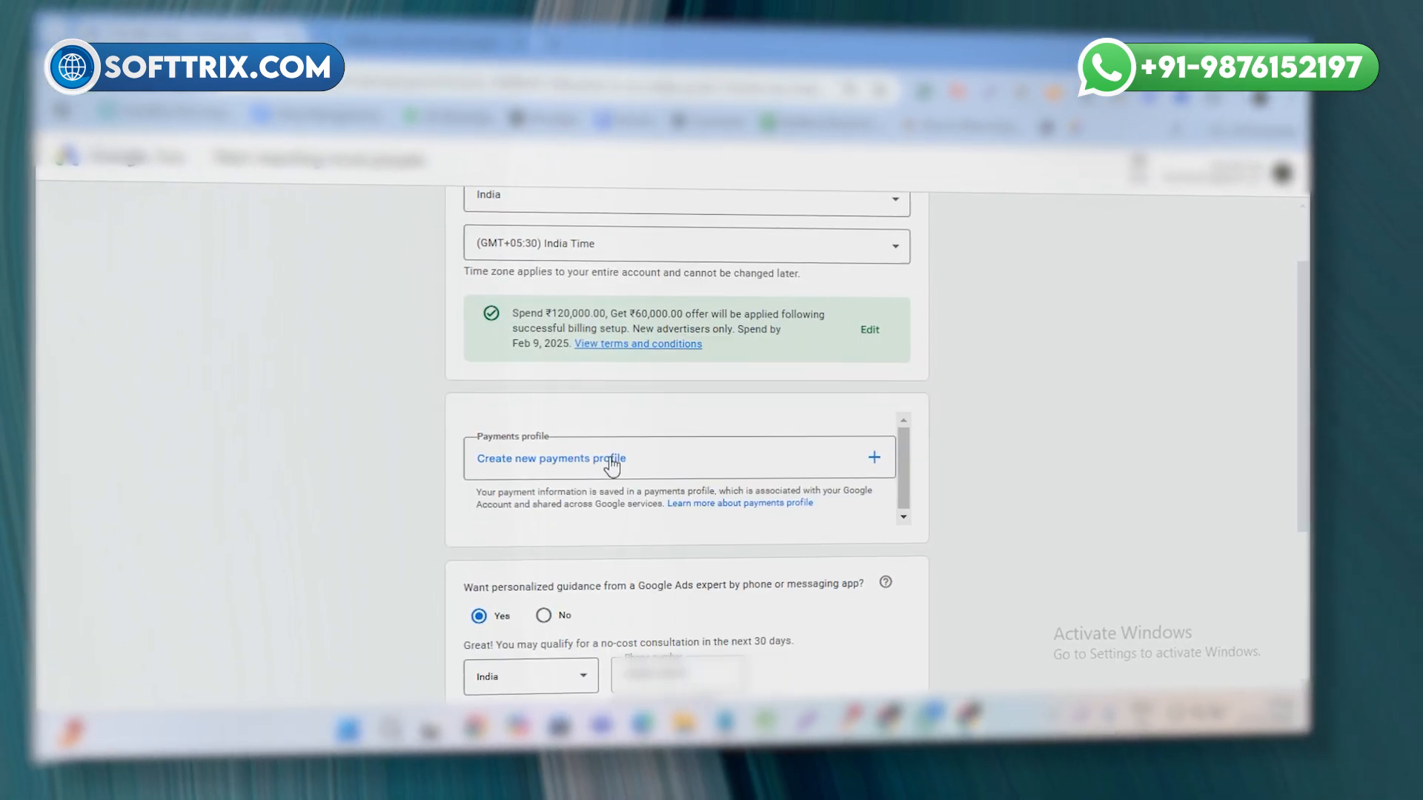
pyautogui.scroll(-1, 601, 539)
pyautogui.scroll(1, 603, 542)
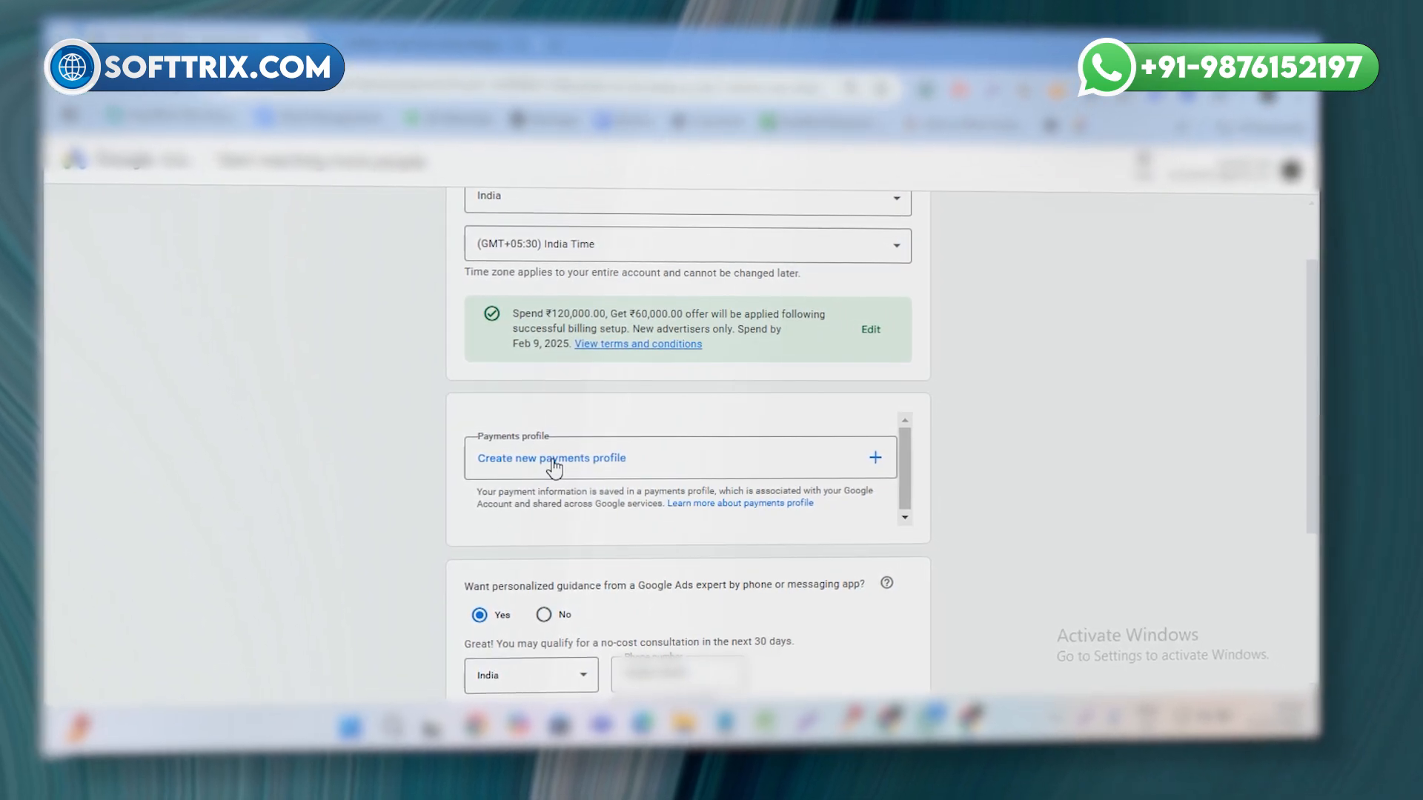
pyautogui.click(553, 459)
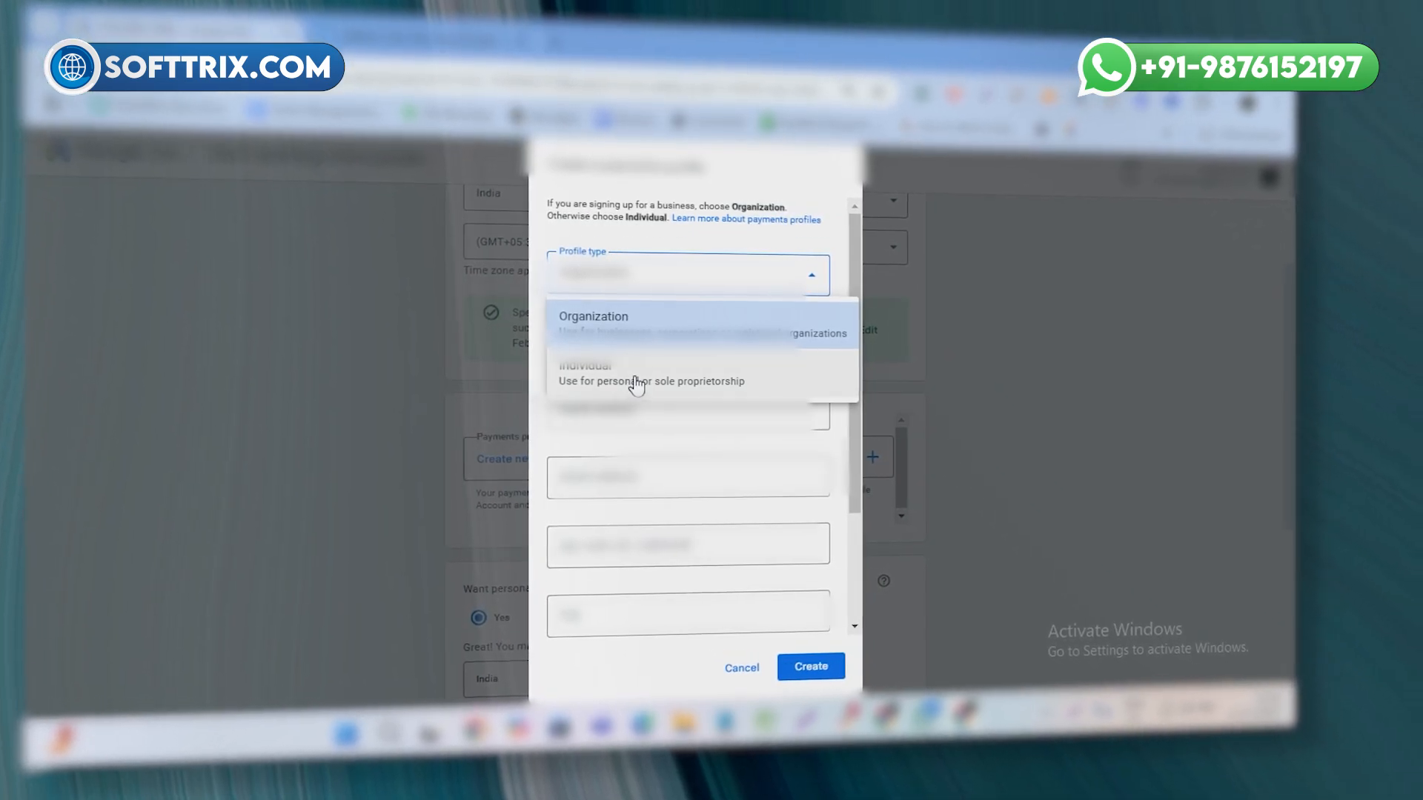
pyautogui.click(636, 383)
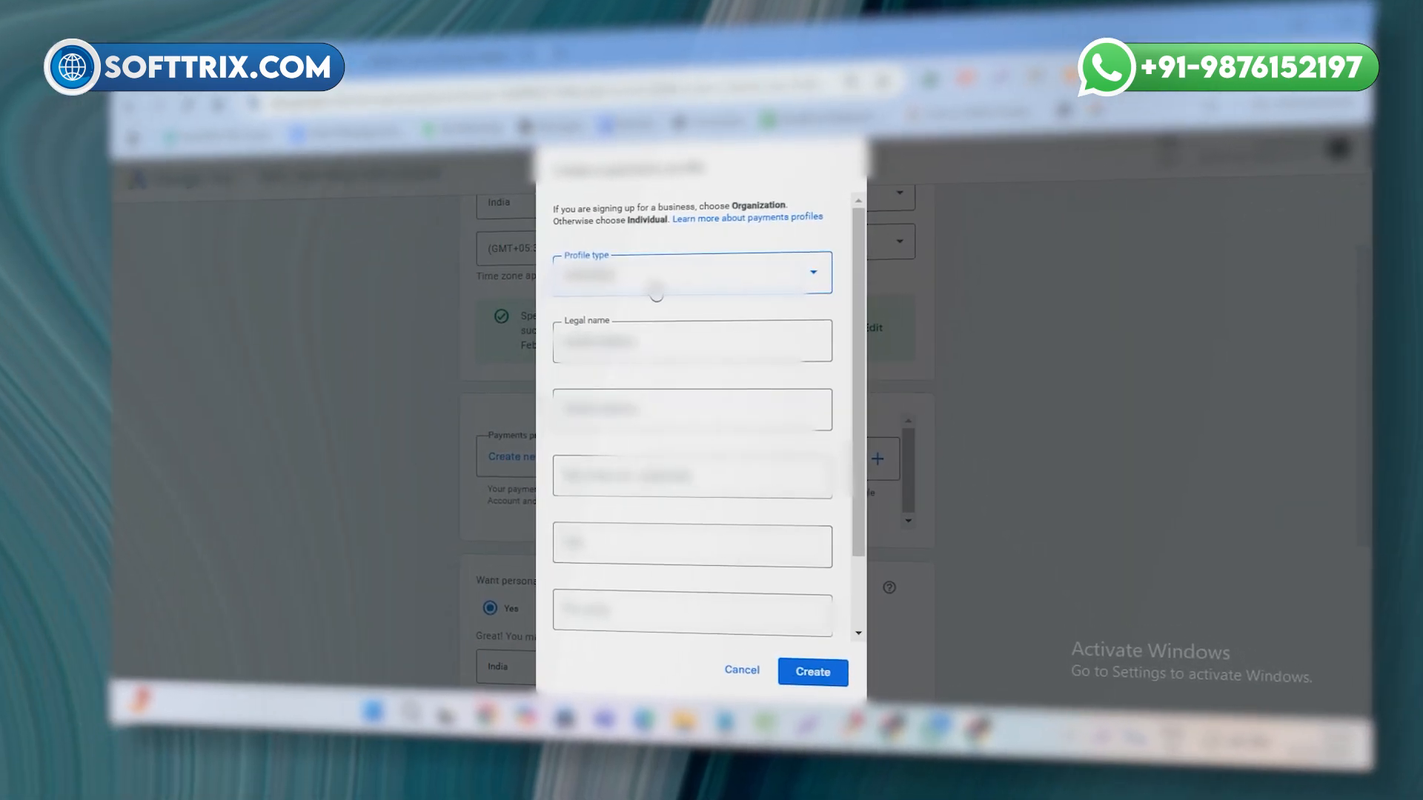
pyautogui.click(656, 291)
pyautogui.click(626, 380)
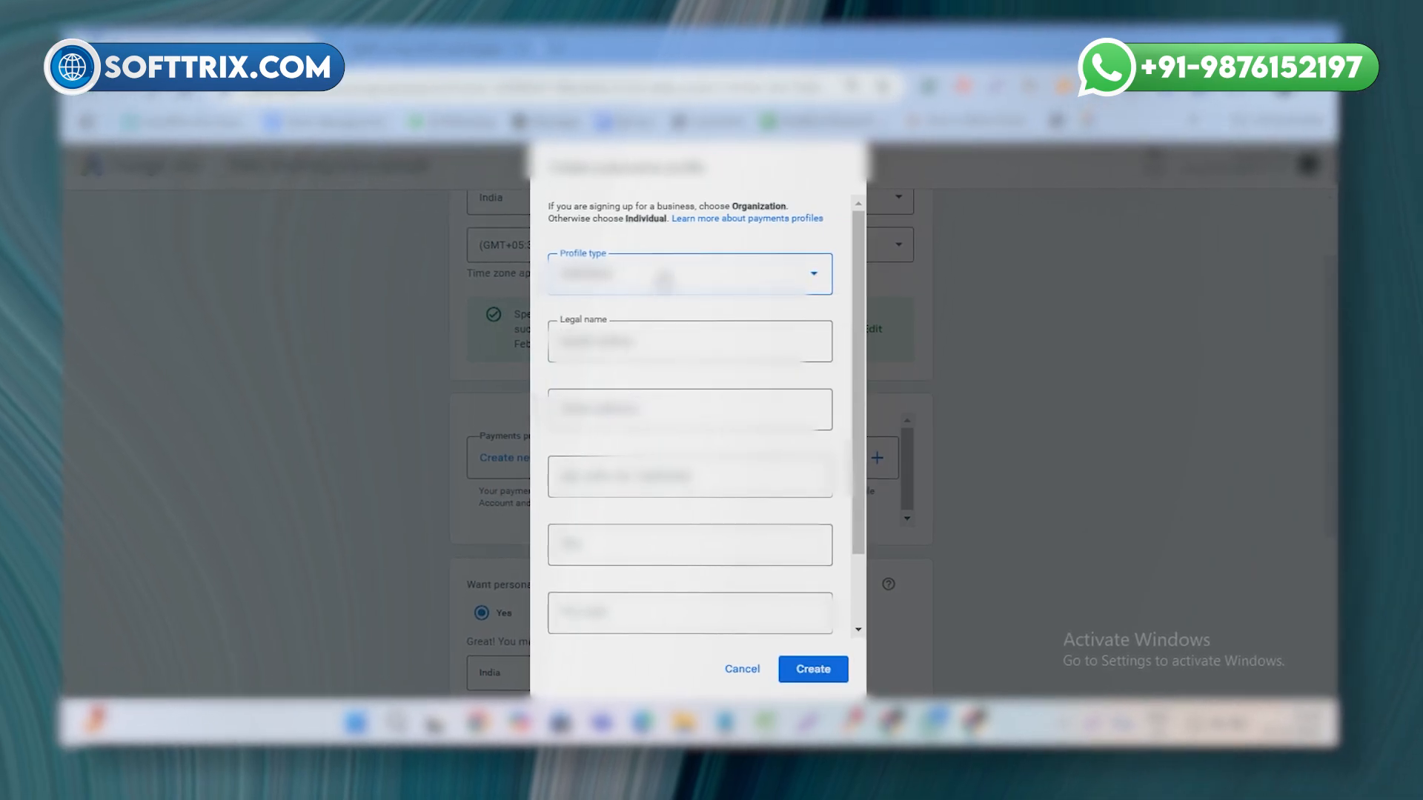
pyautogui.click(663, 280)
pyautogui.click(649, 382)
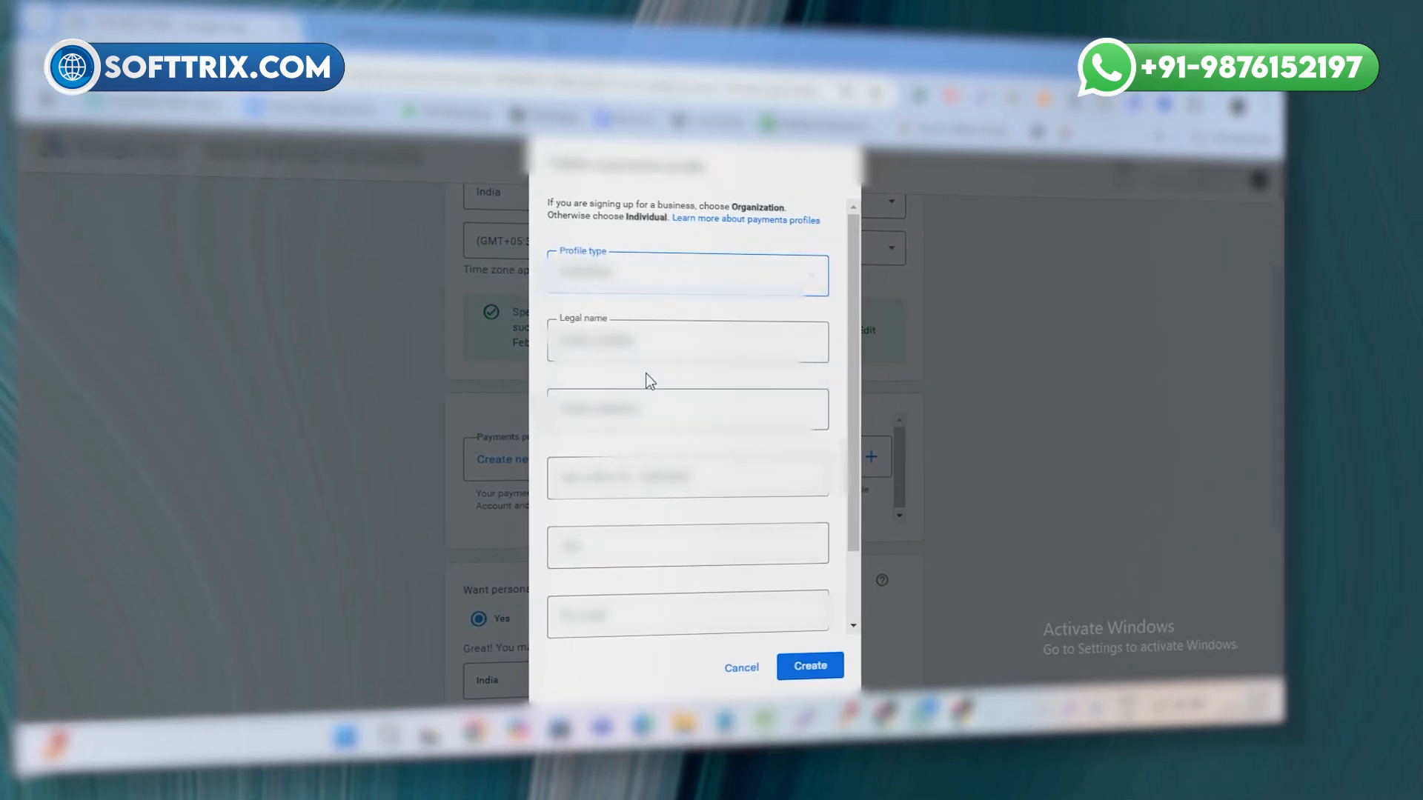
# - Enter the legal name in the payments profile and fill in the address fields from the saved address
pyautogui.tripleClick(641, 344)
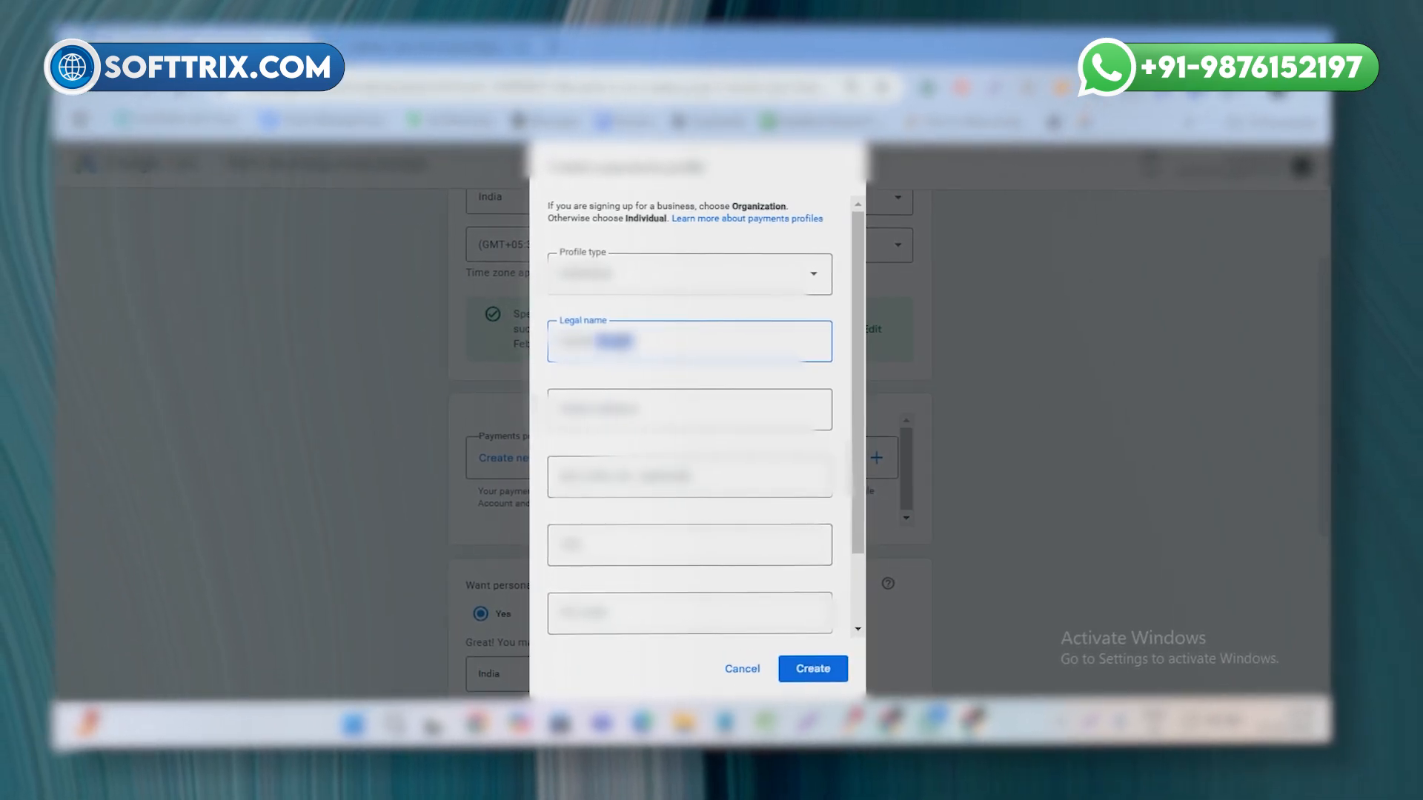
pyautogui.write('K')
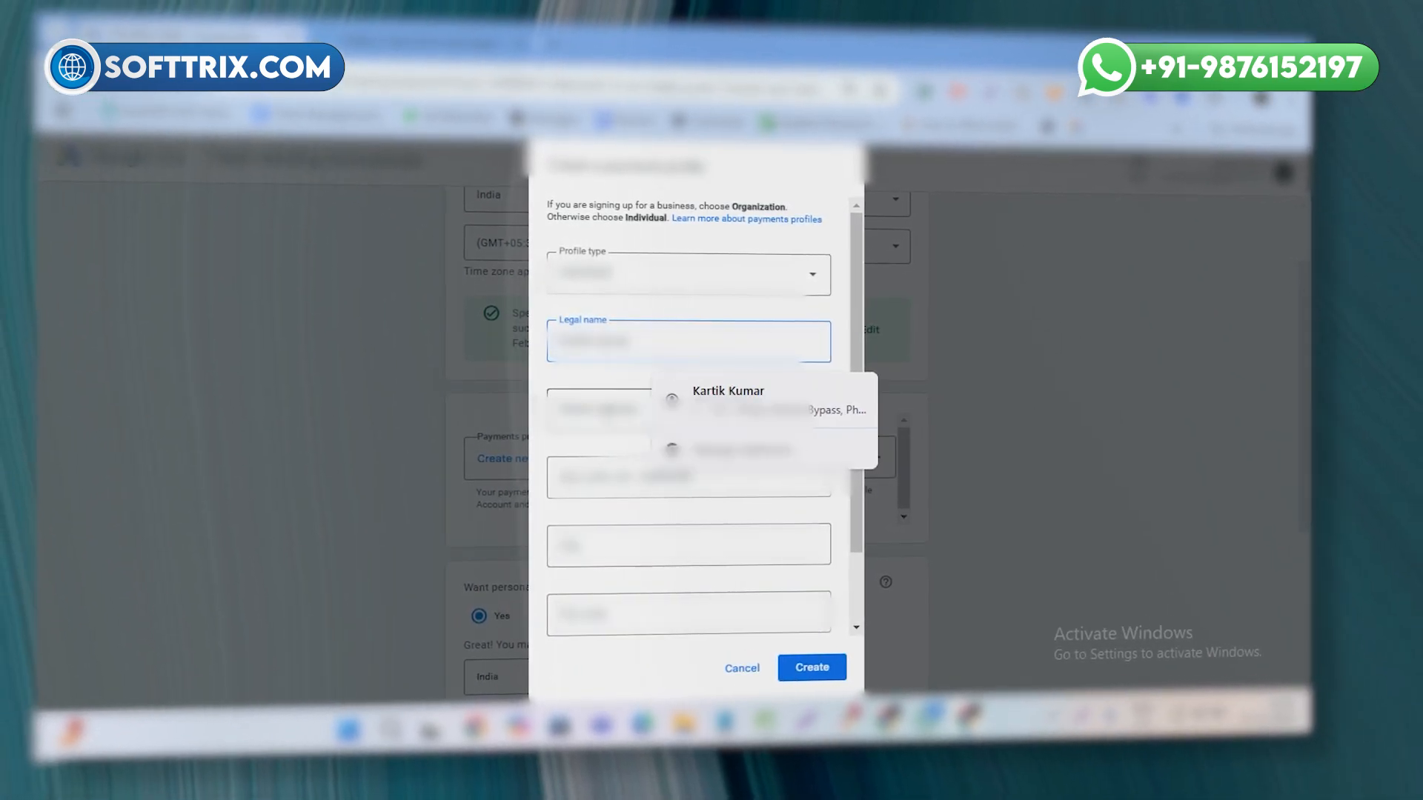
pyautogui.click(599, 410)
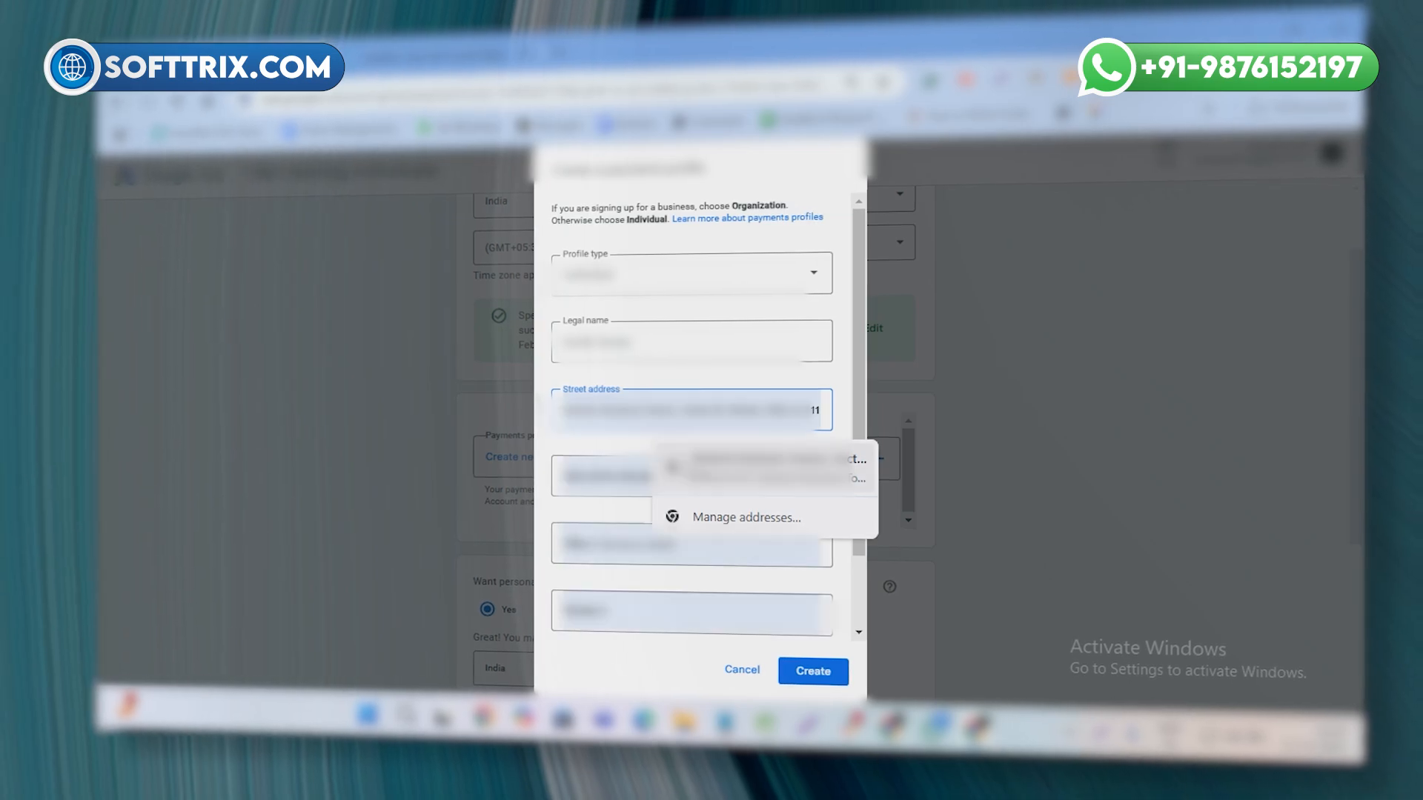
pyautogui.click(667, 454)
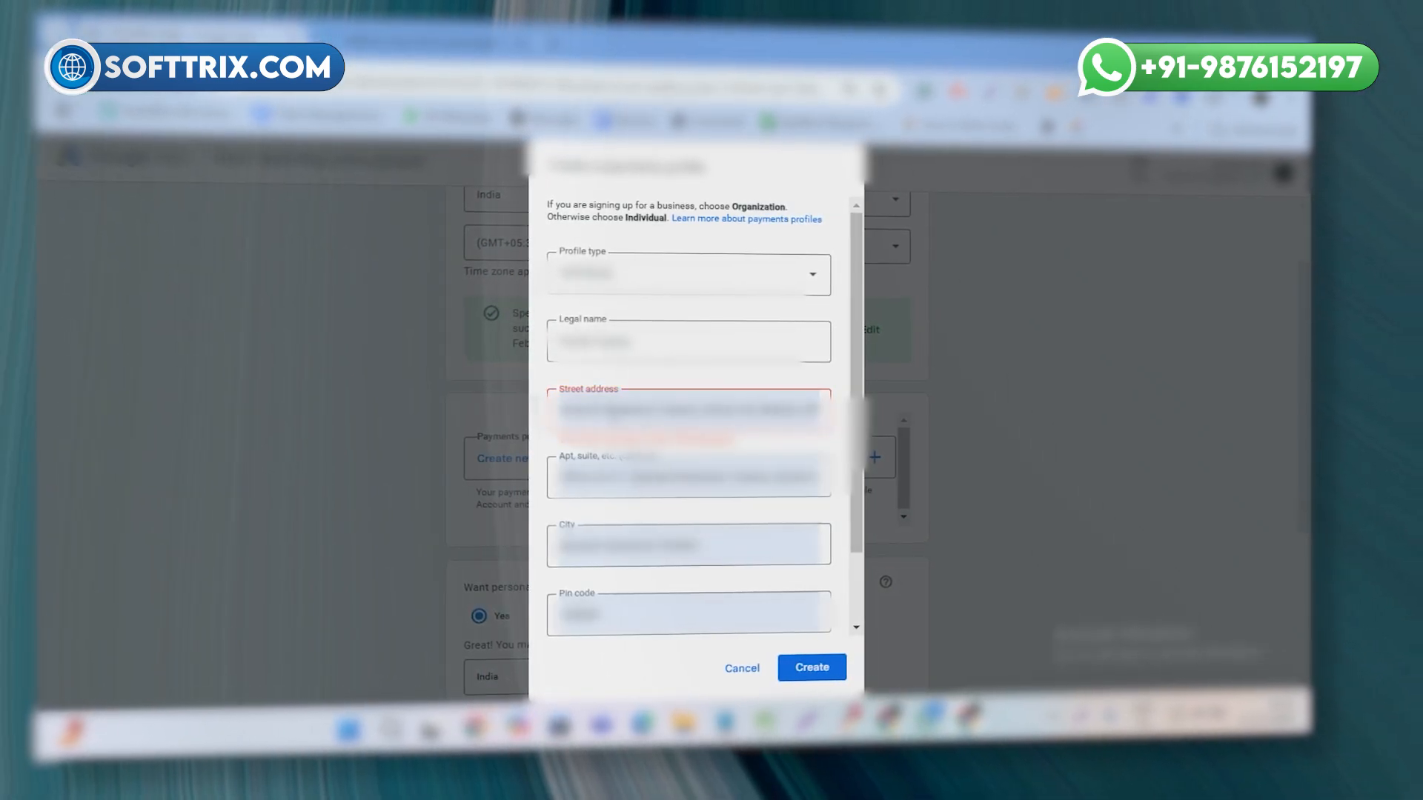
# - Set the payments profile's state to Himachal Pradesh and go to the pin code for correction
pyautogui.scroll(-2, 652, 489)
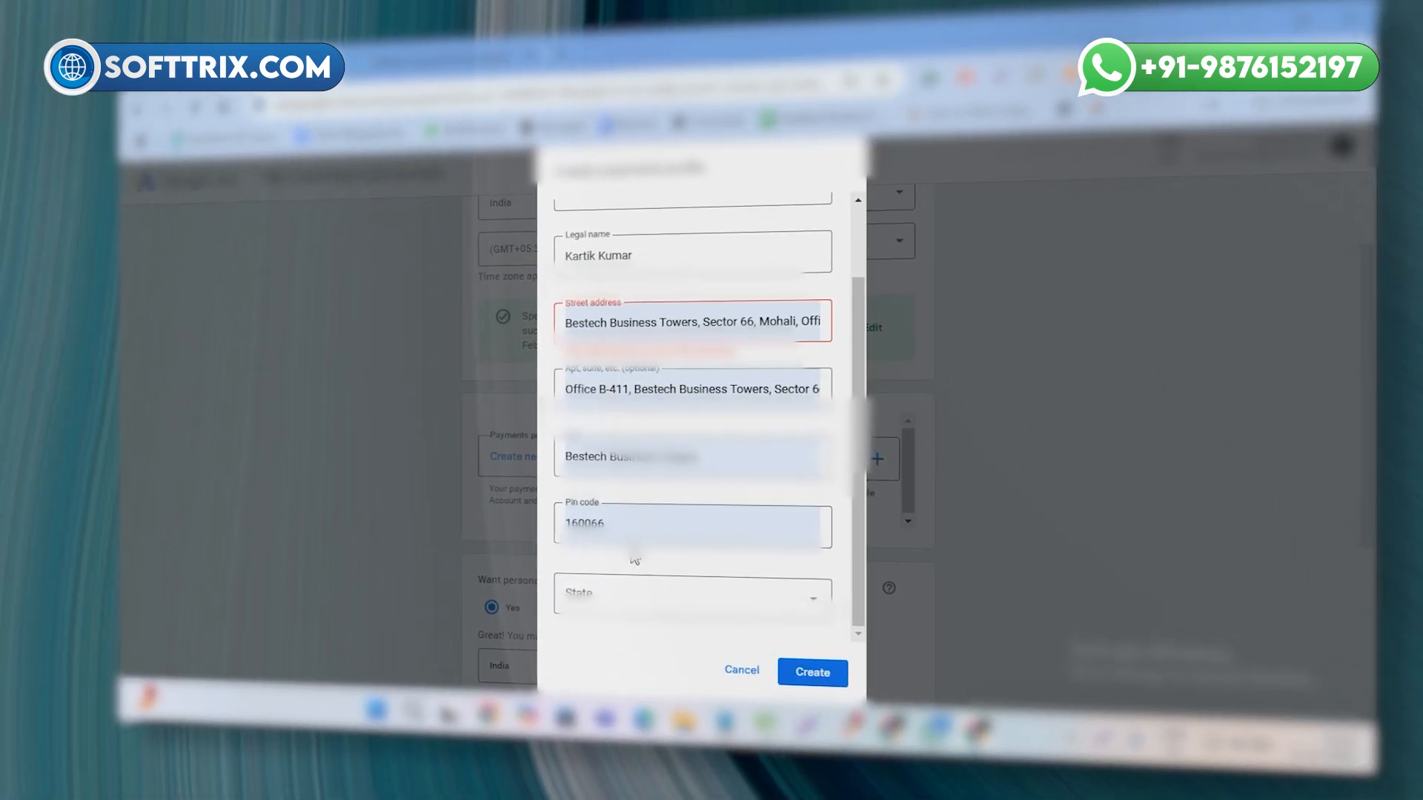
pyautogui.click(620, 609)
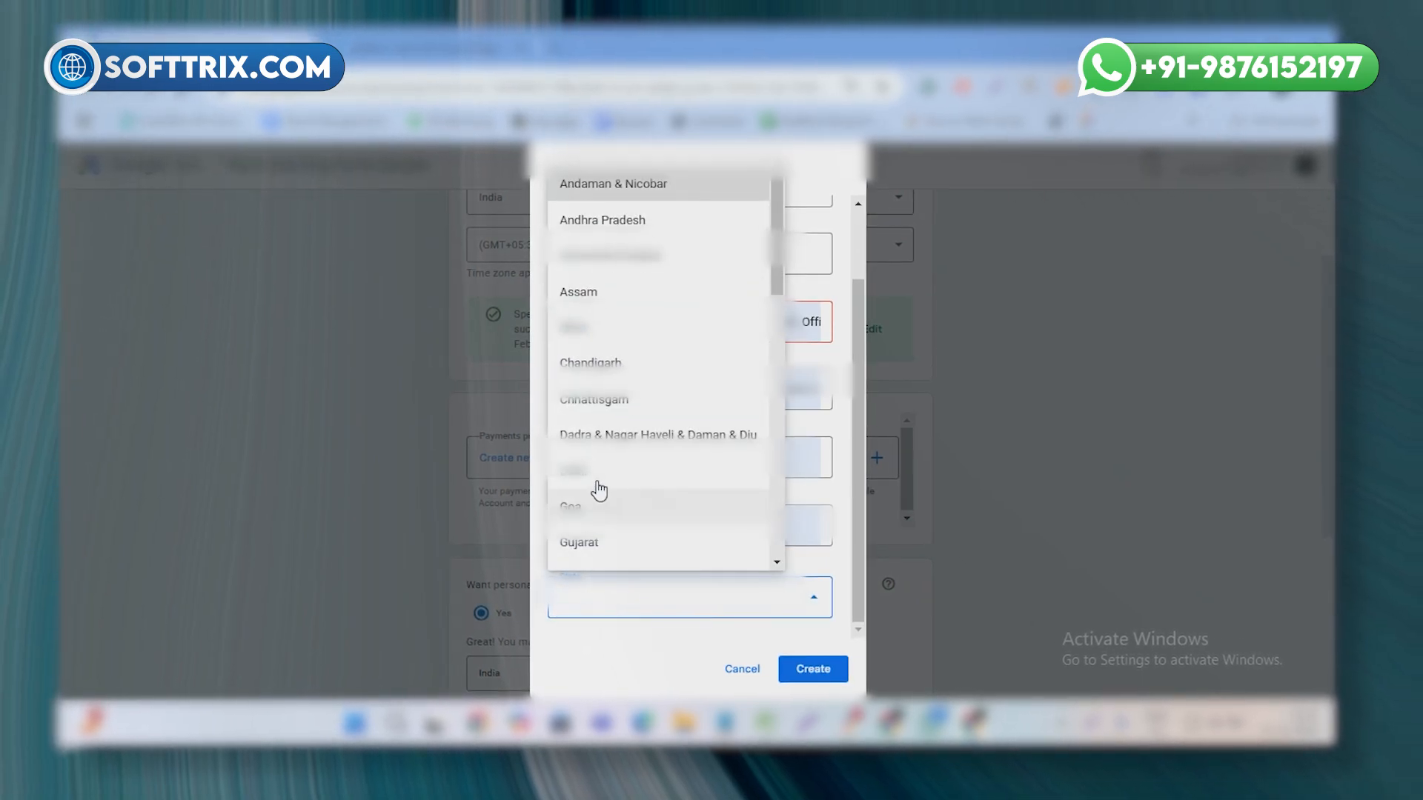
pyautogui.write('hi')
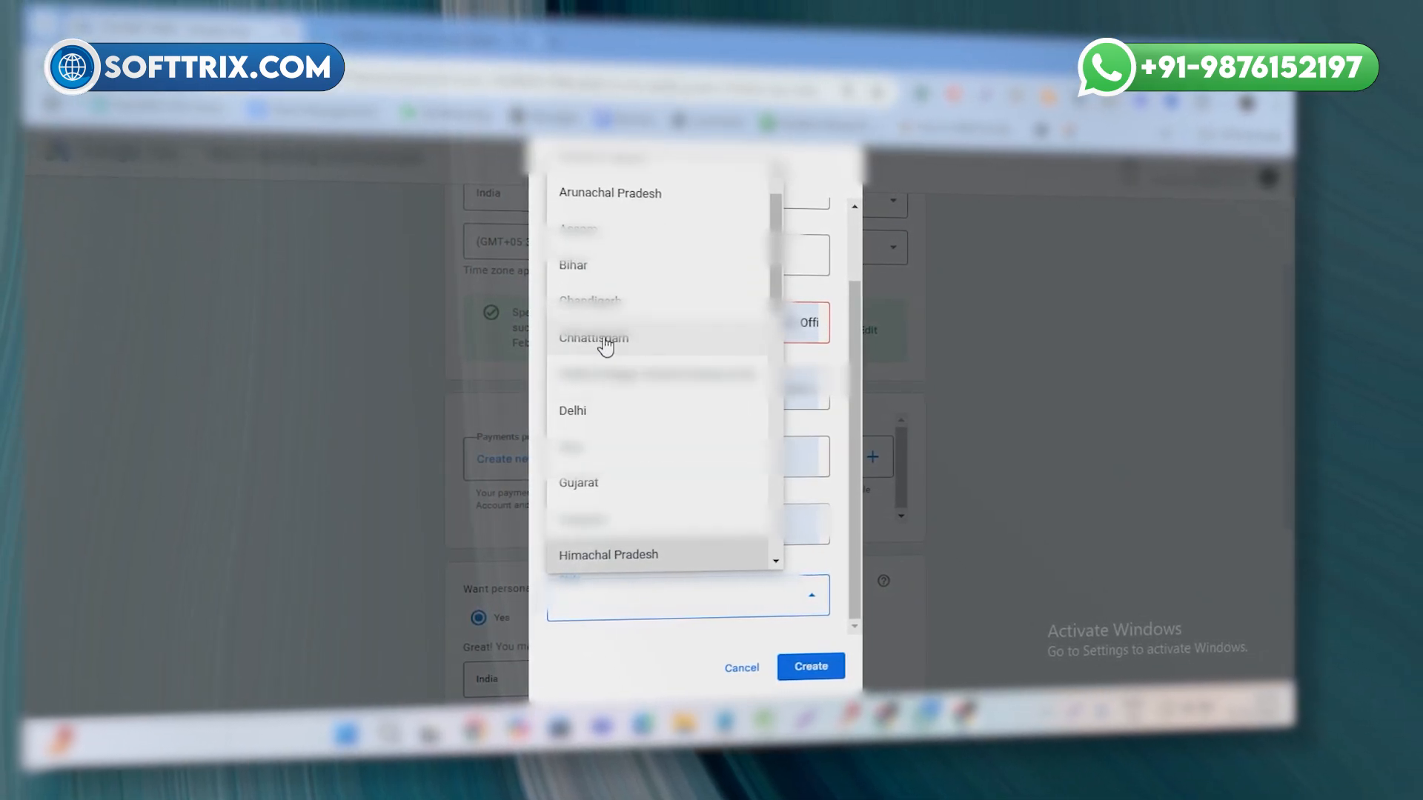
pyautogui.scroll(-4, 607, 345)
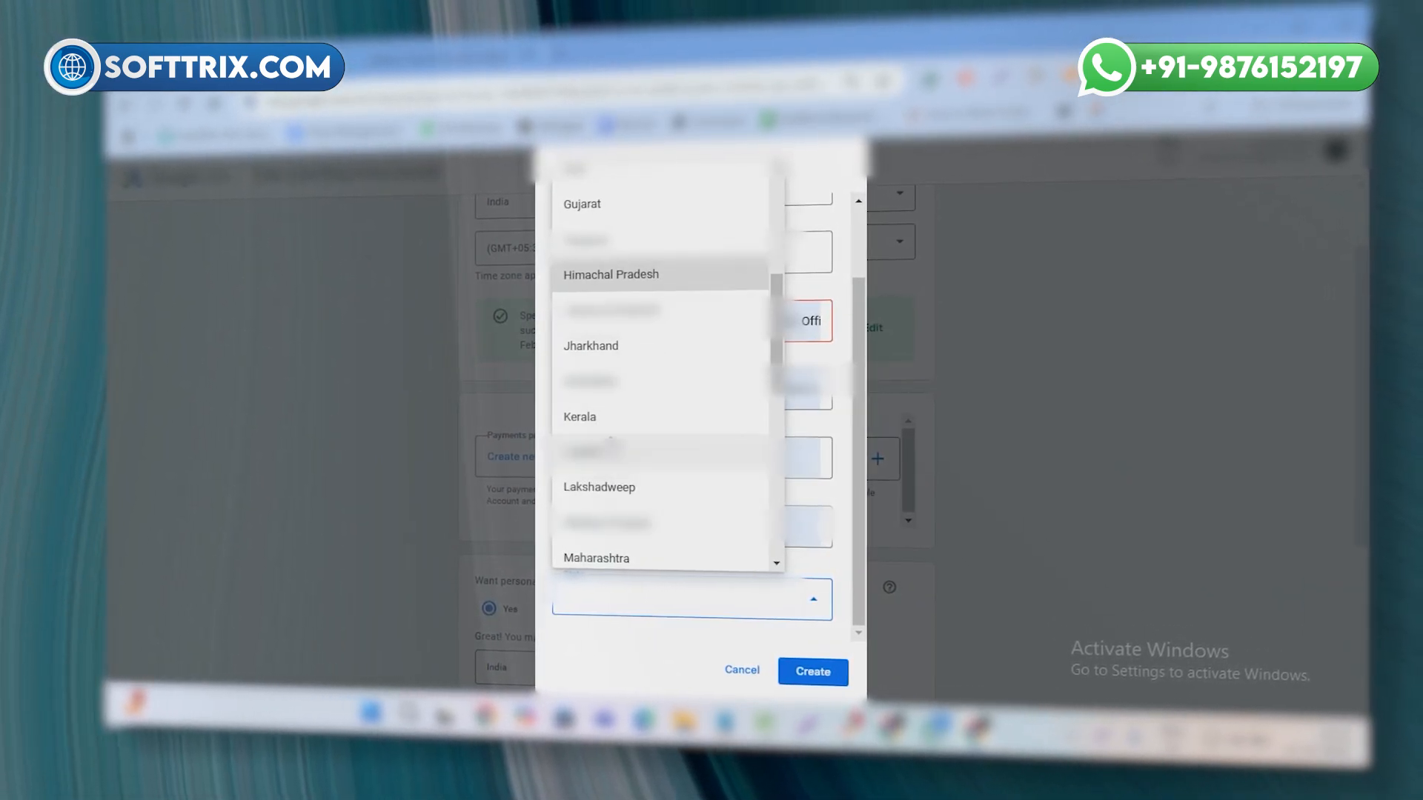
pyautogui.click(623, 275)
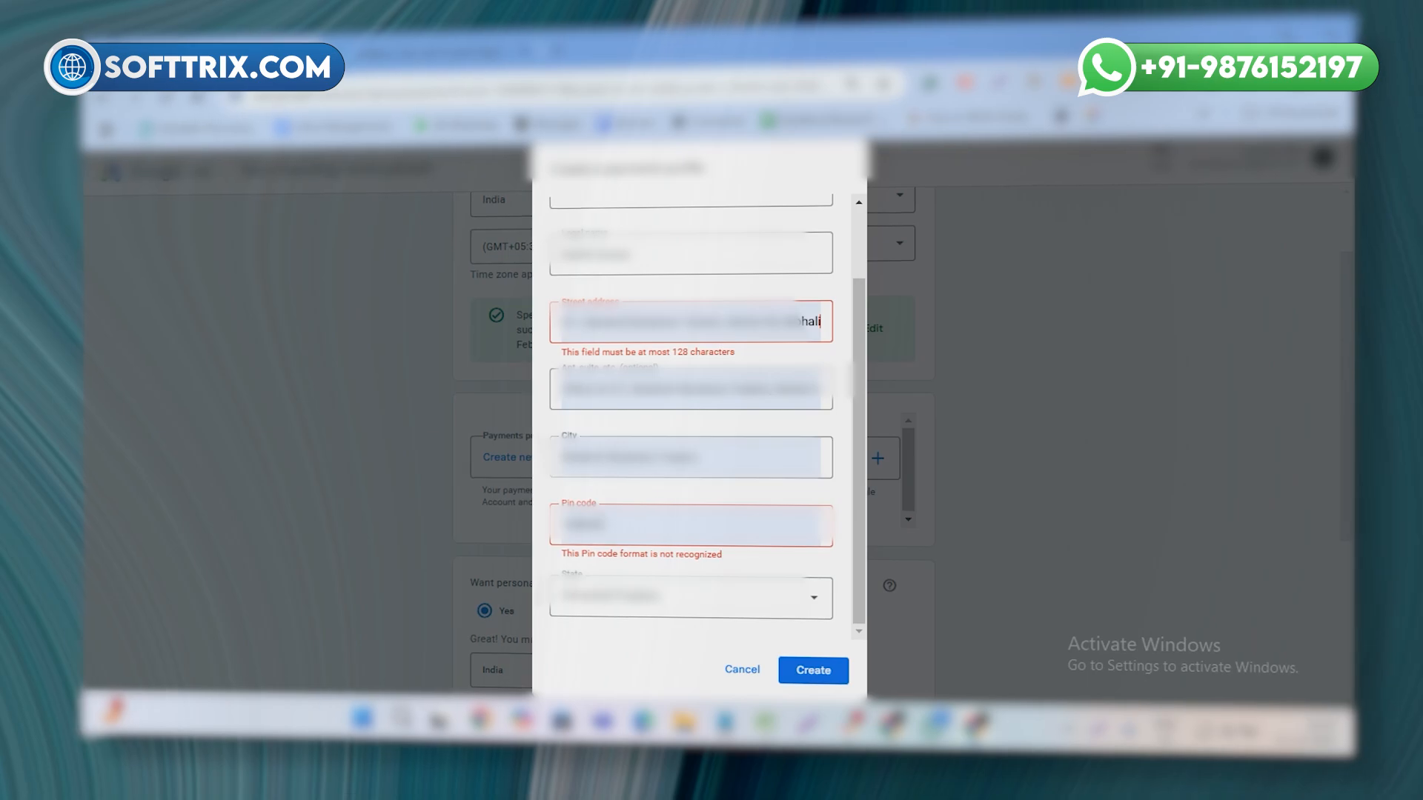
pyautogui.click(632, 539)
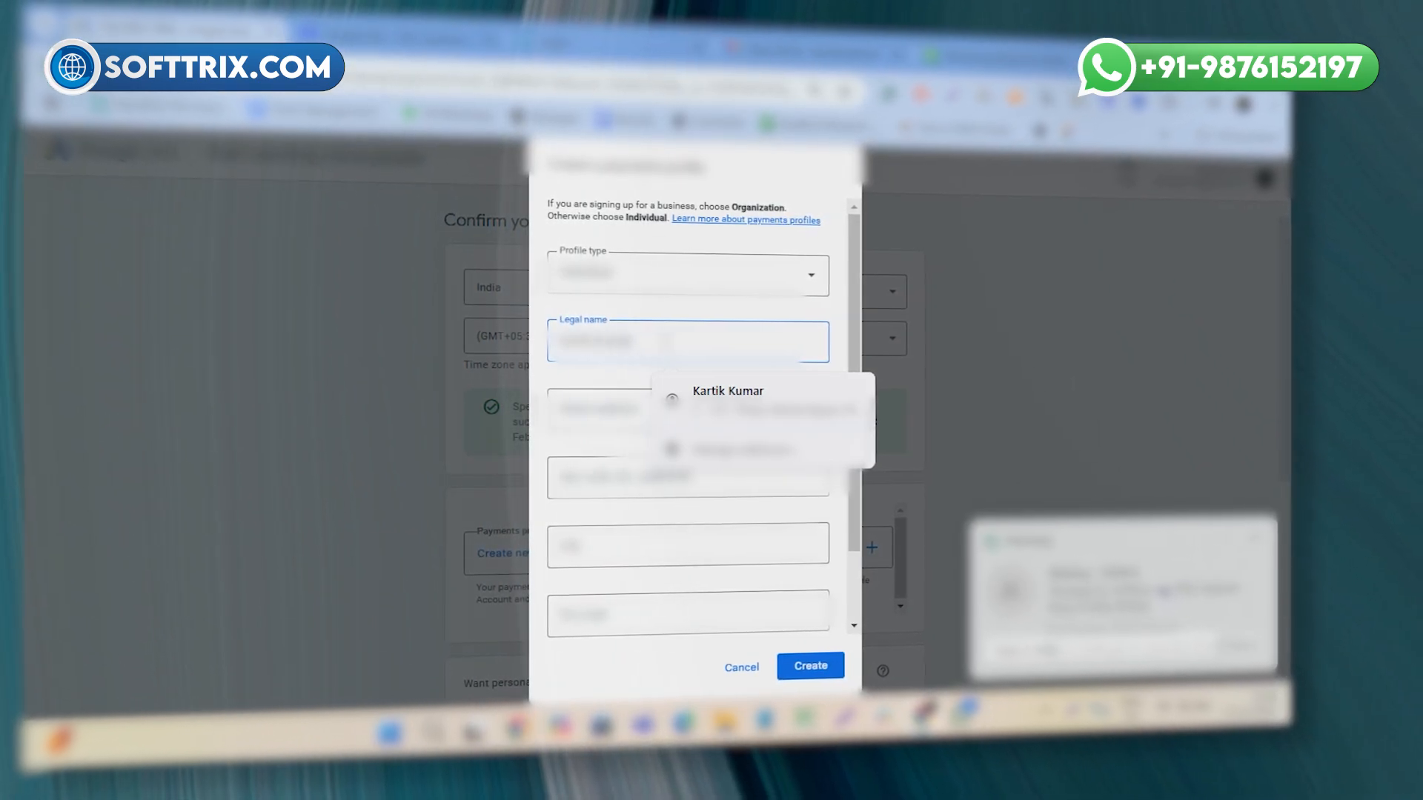
# - Fill in the payments profile's address from the saved address and shorten the street address to at most 128 characters
pyautogui.click(586, 406)
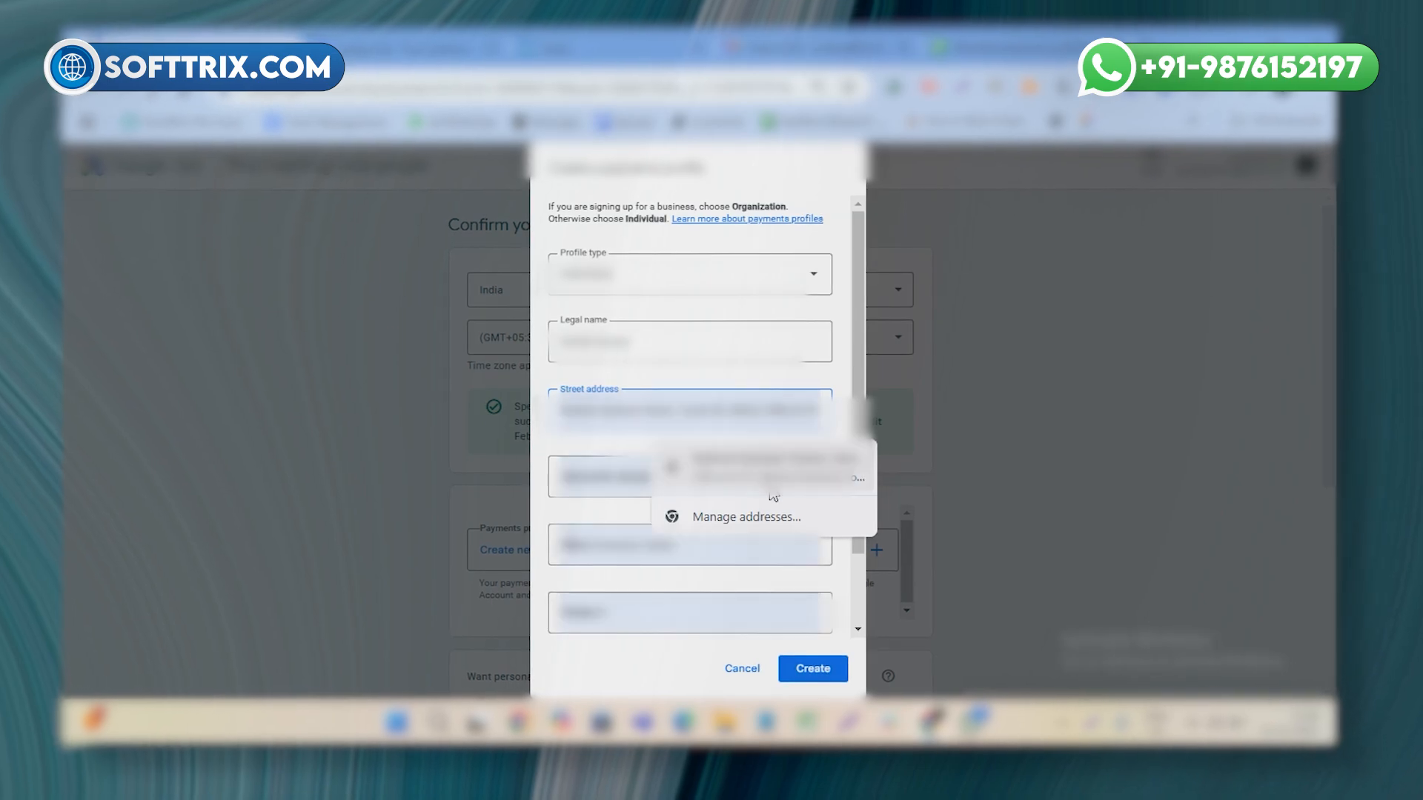
pyautogui.click(763, 469)
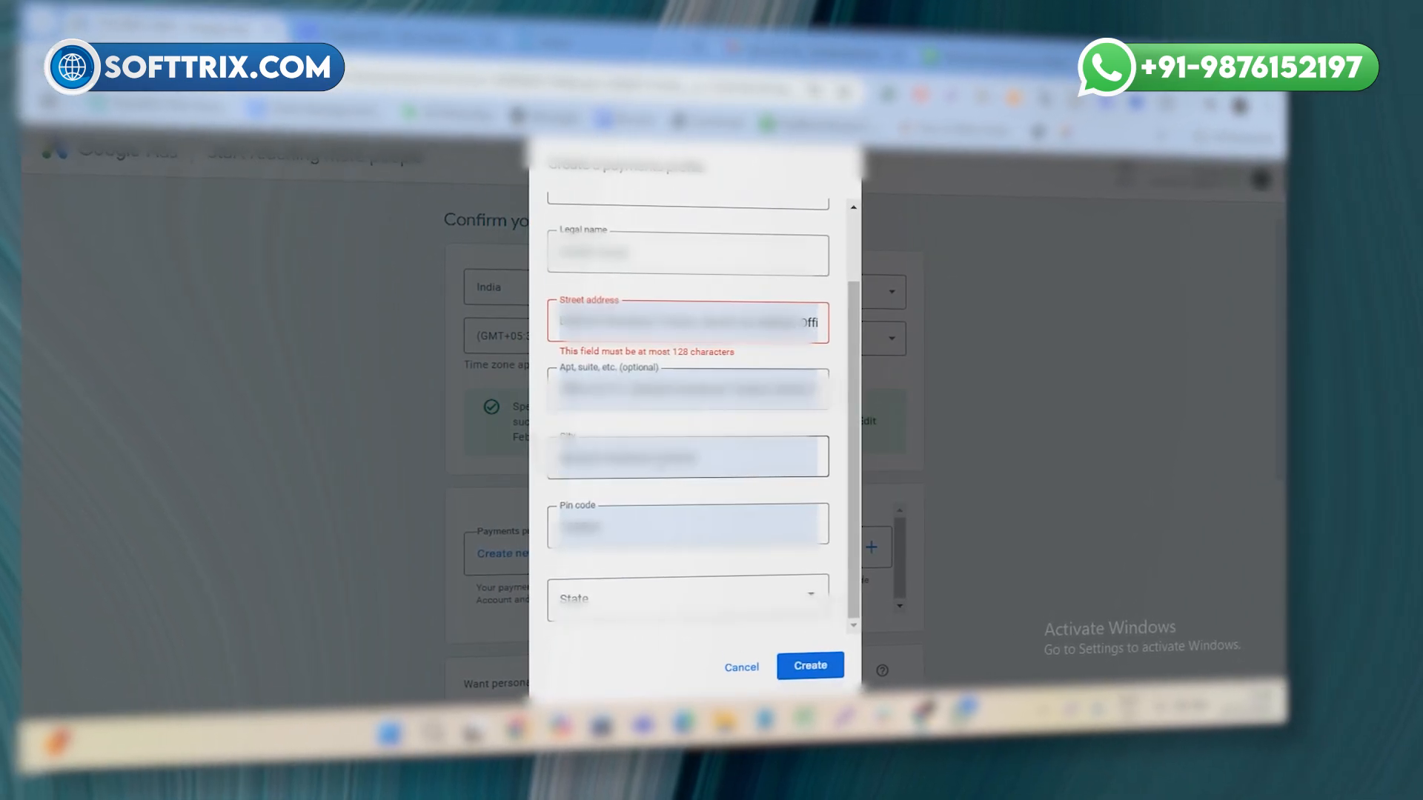
pyautogui.click(697, 323)
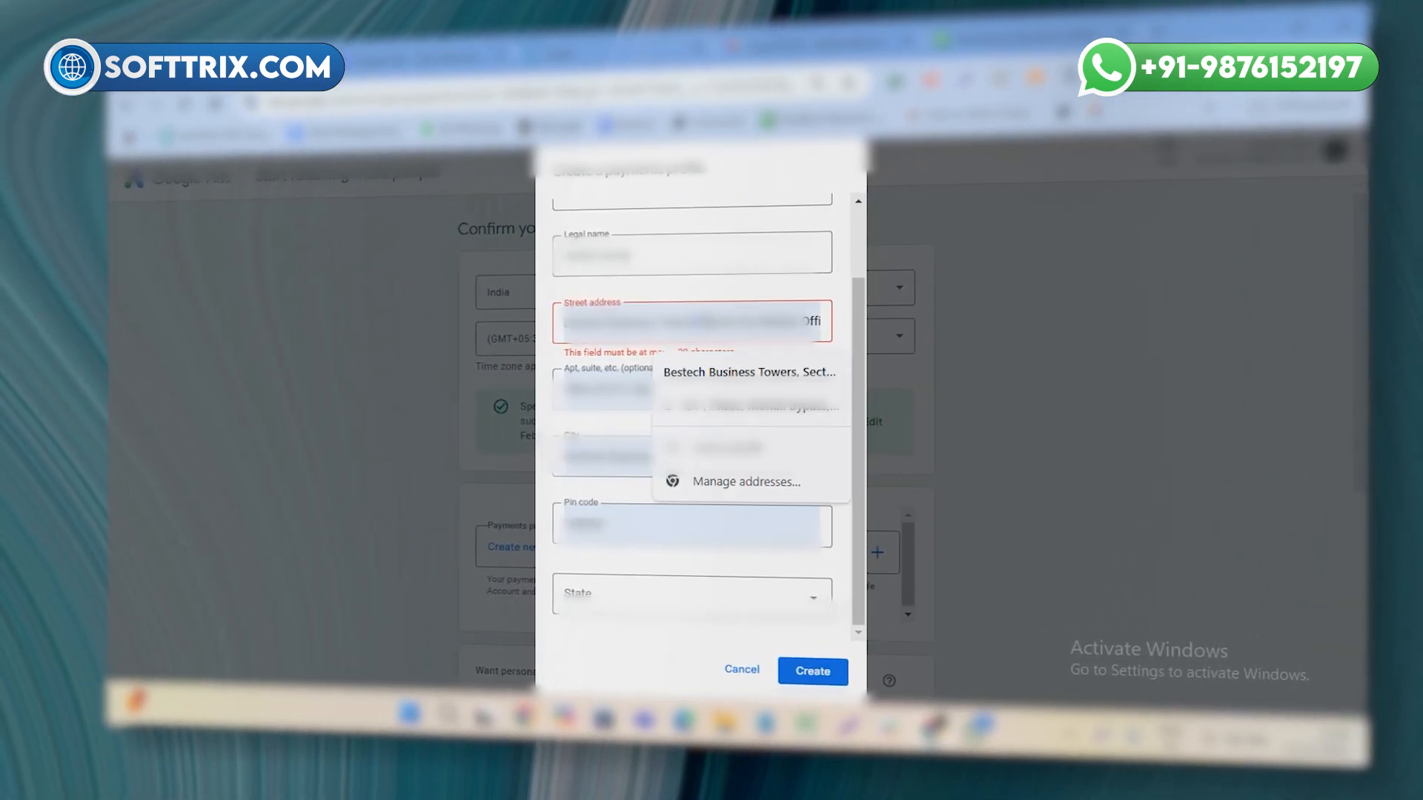
pyautogui.moveTo(701, 322); pyautogui.dragTo(901, 340)
pyautogui.click(702, 324)
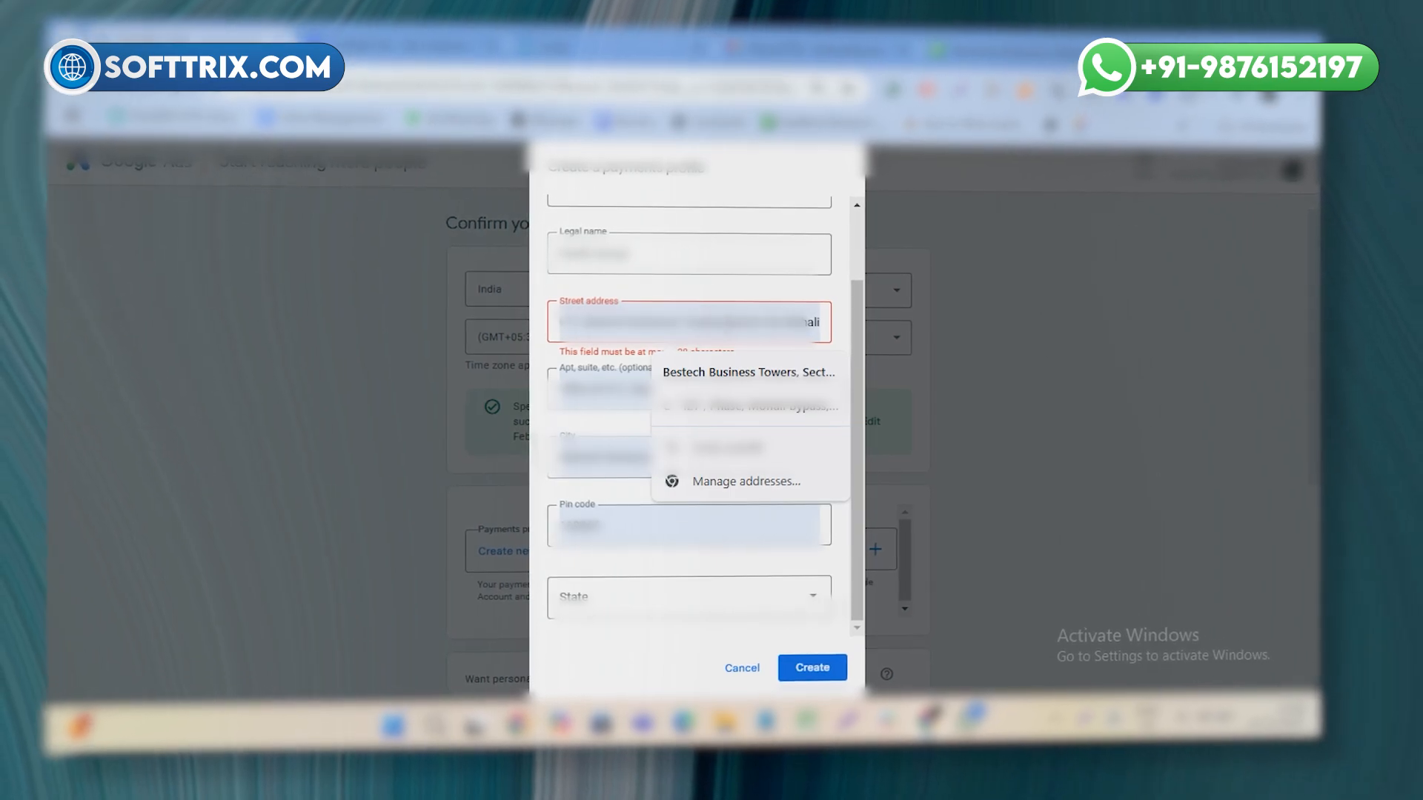
pyautogui.moveTo(818, 324); pyautogui.dragTo(517, 303)
pyautogui.click(697, 324)
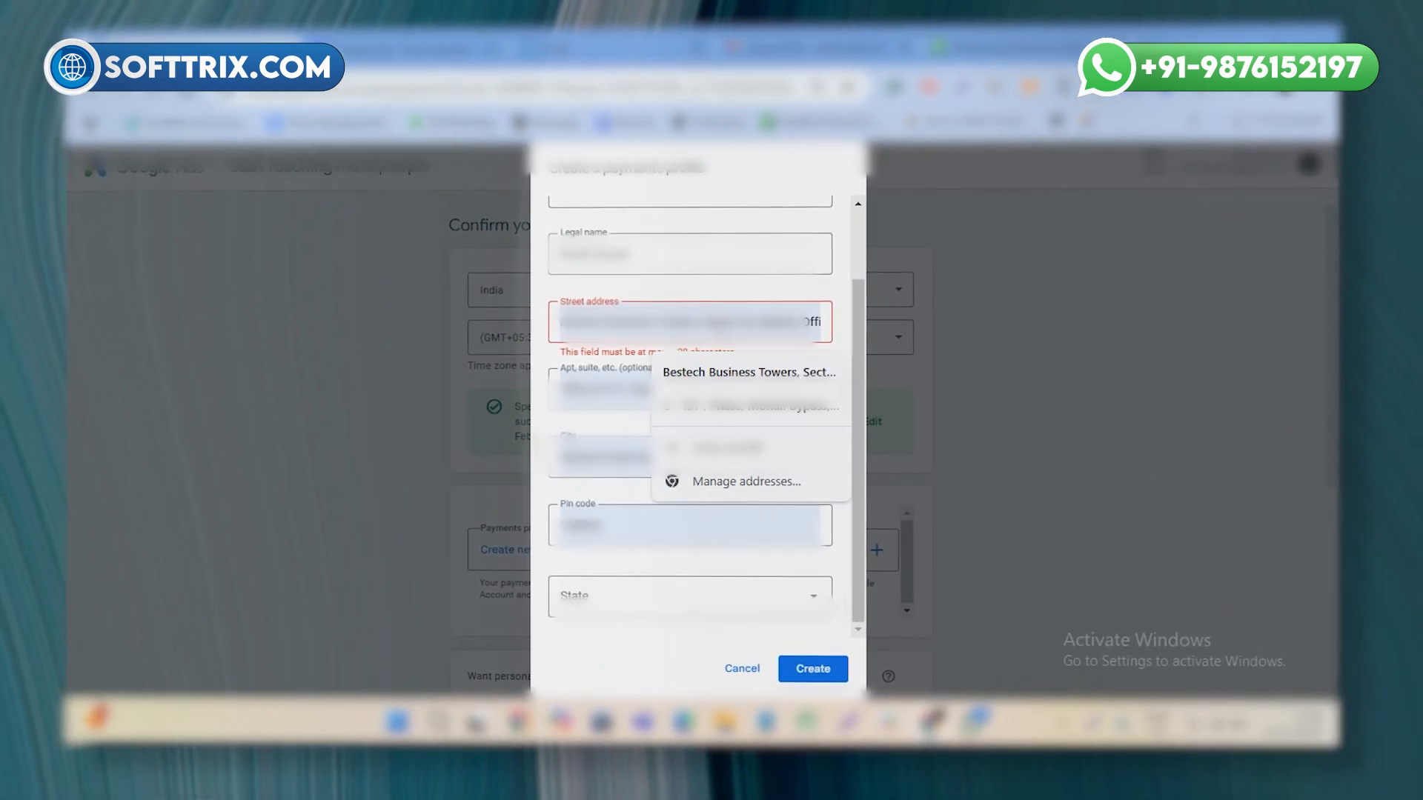
pyautogui.moveTo(700, 323); pyautogui.dragTo(479, 328)
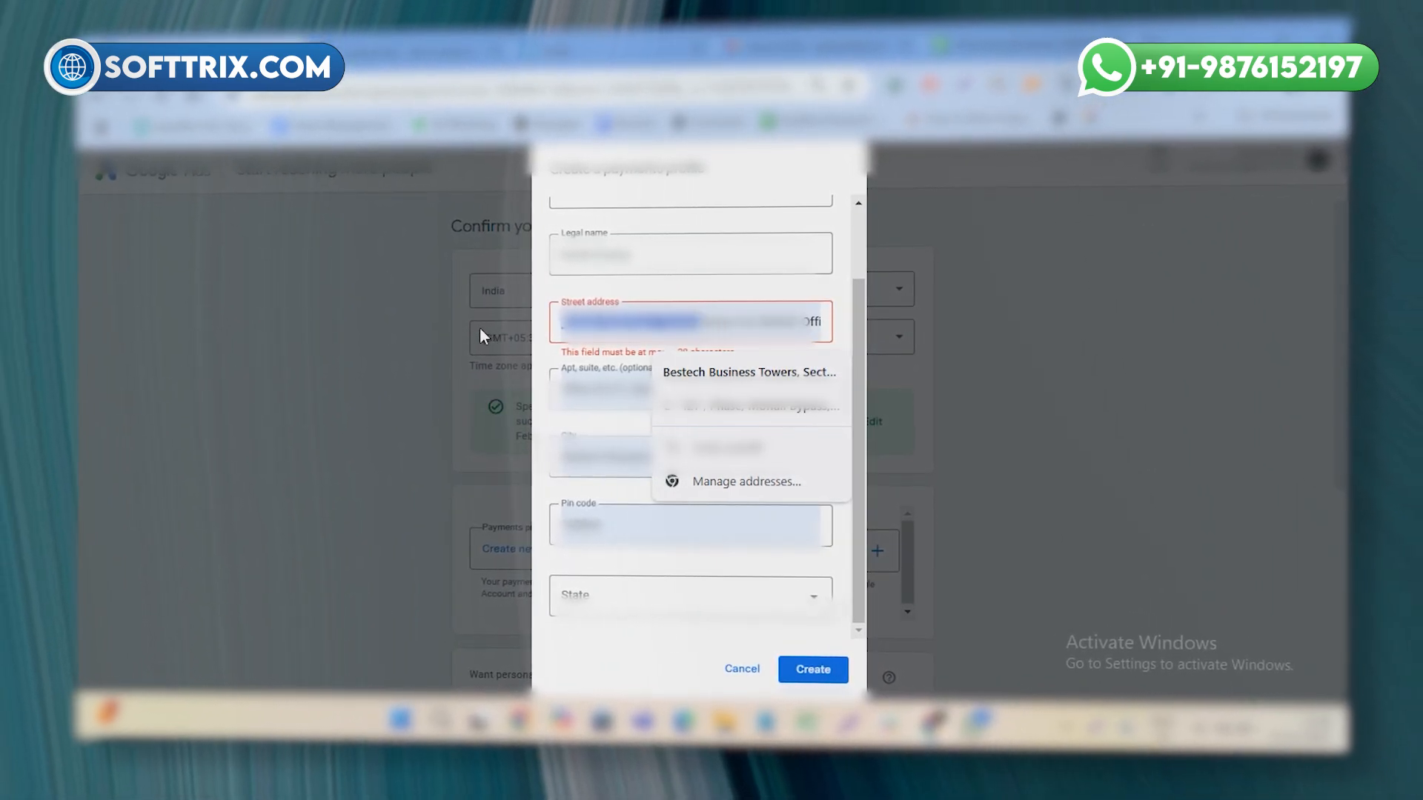
pyautogui.click(479, 327)
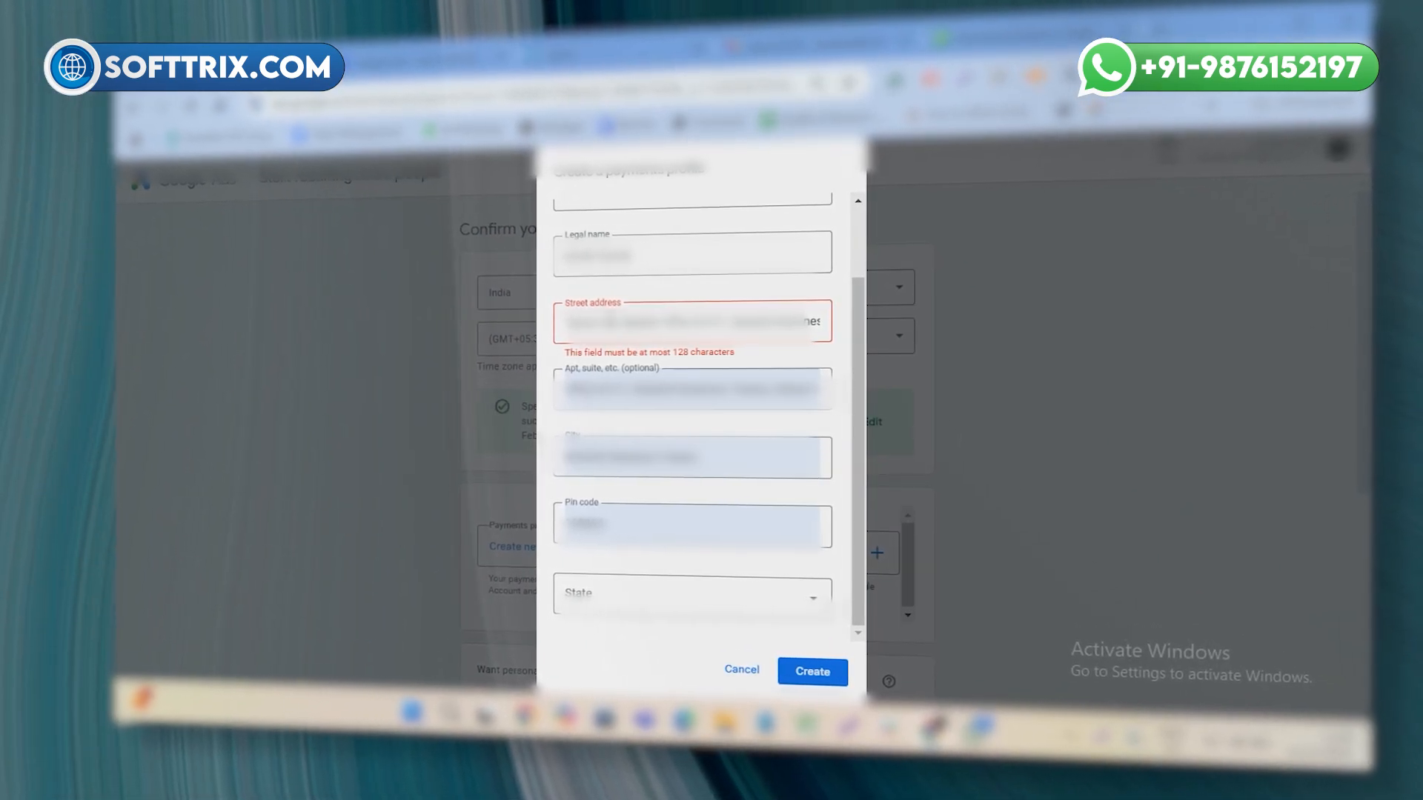
pyautogui.moveTo(608, 321); pyautogui.dragTo(916, 298)
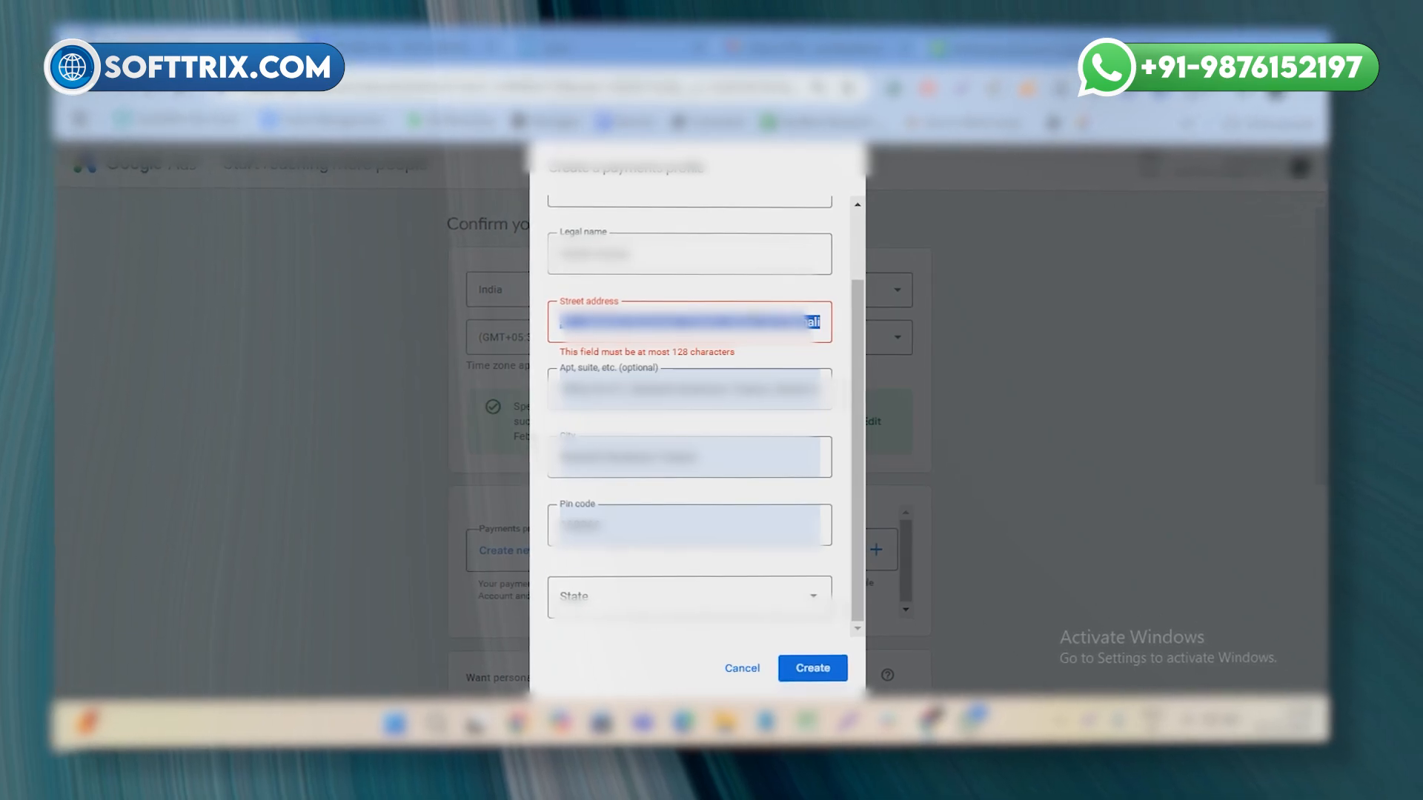
pyautogui.click(775, 323)
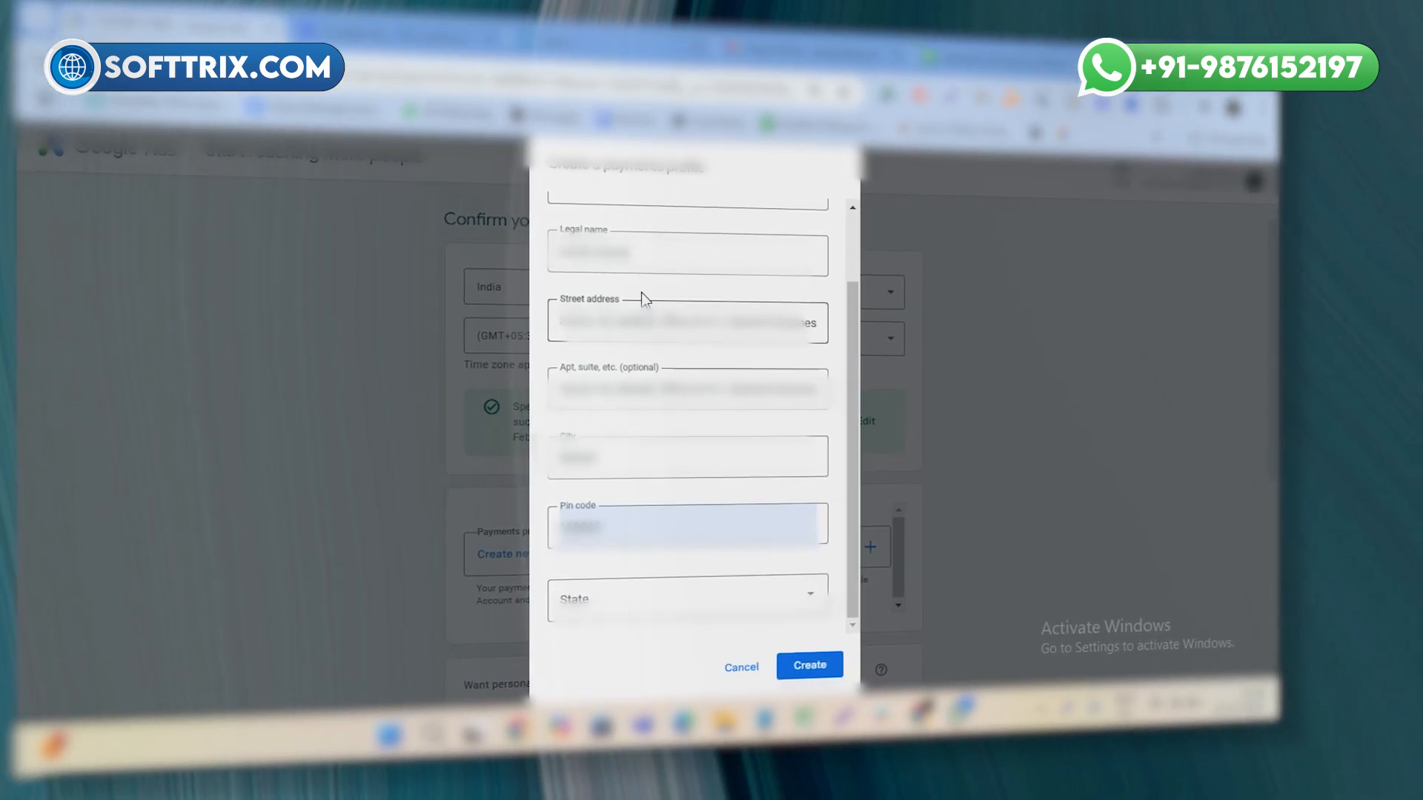
# - Set the state to Punjab and create the payments profile
pyautogui.scroll(3, 652, 371)
pyautogui.scroll(-3, 692, 571)
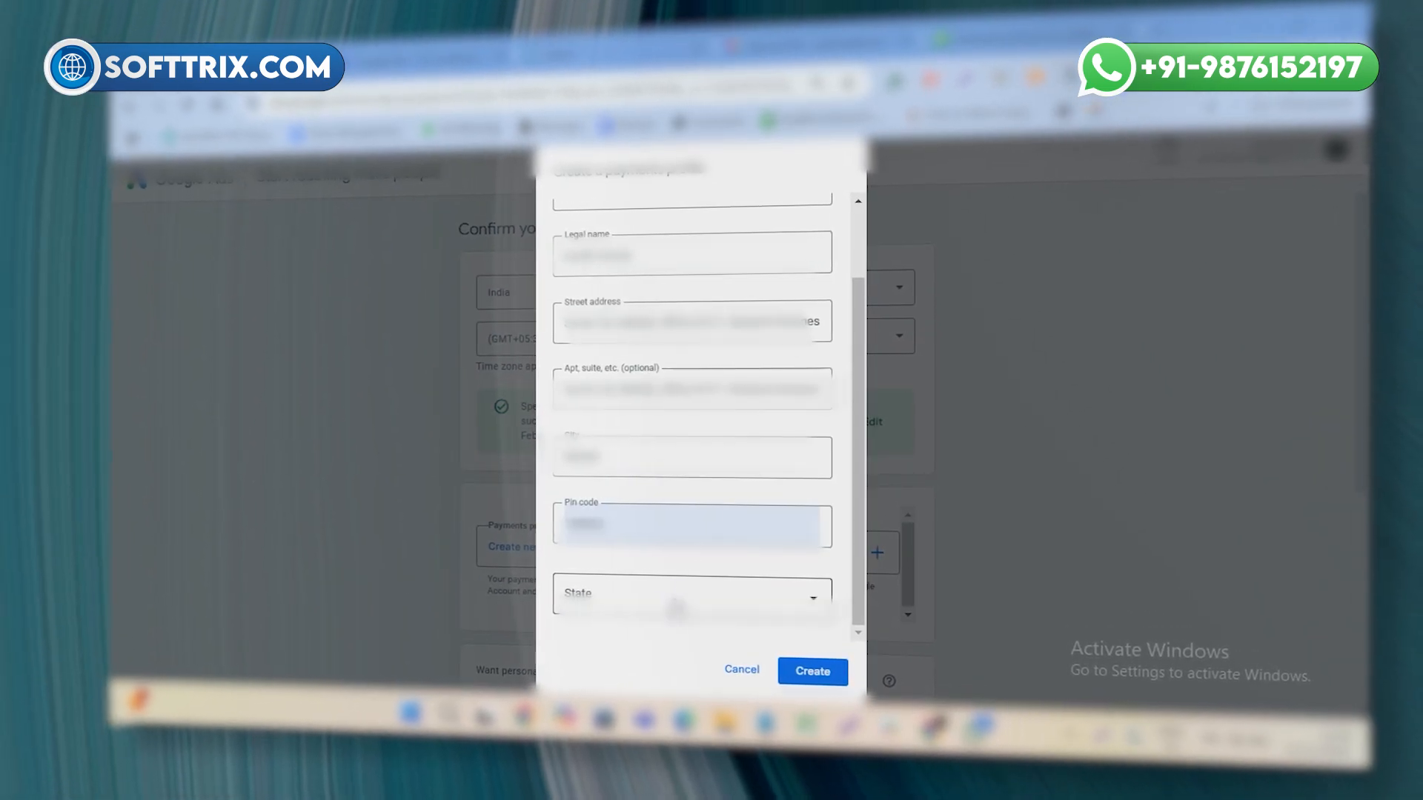
pyautogui.click(676, 608)
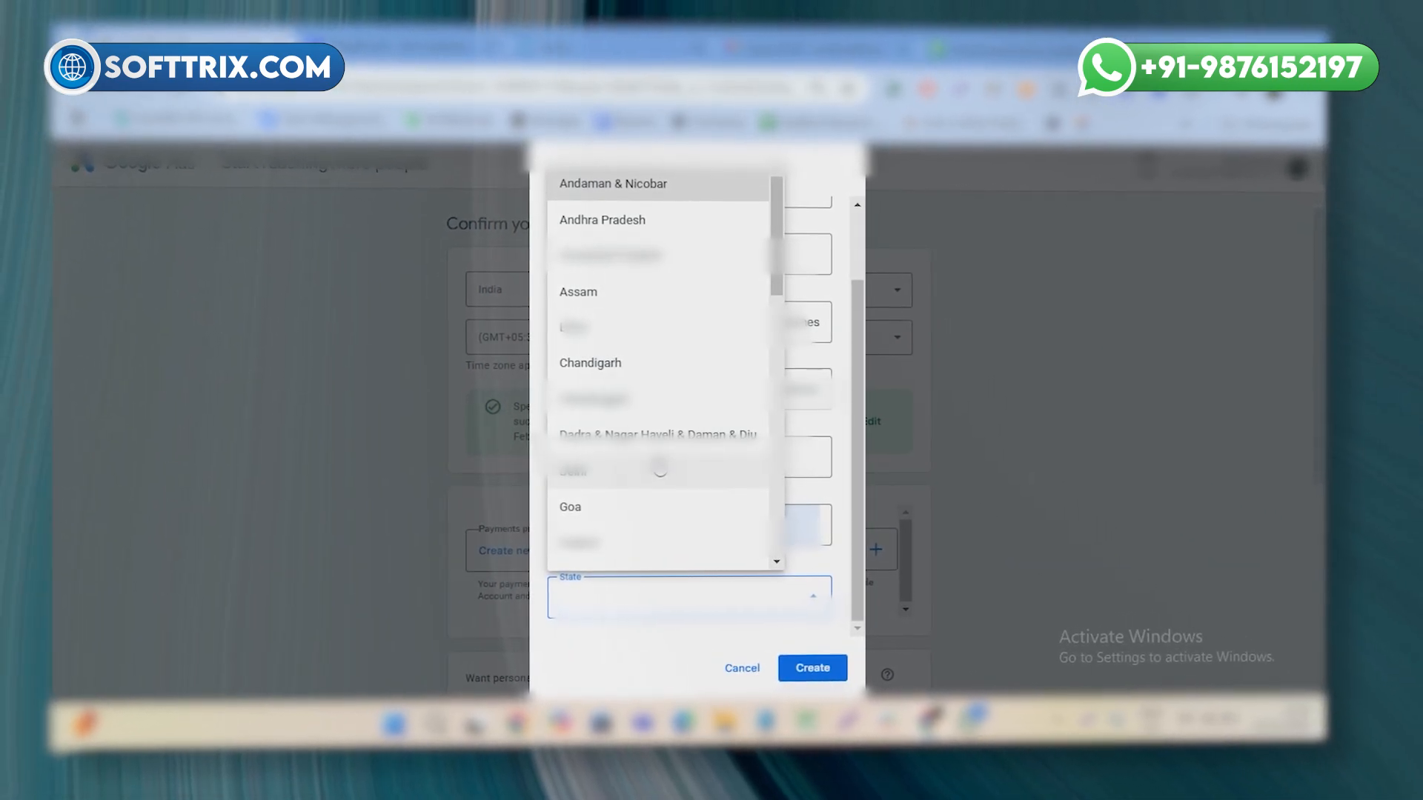
pyautogui.scroll(-8, 659, 468)
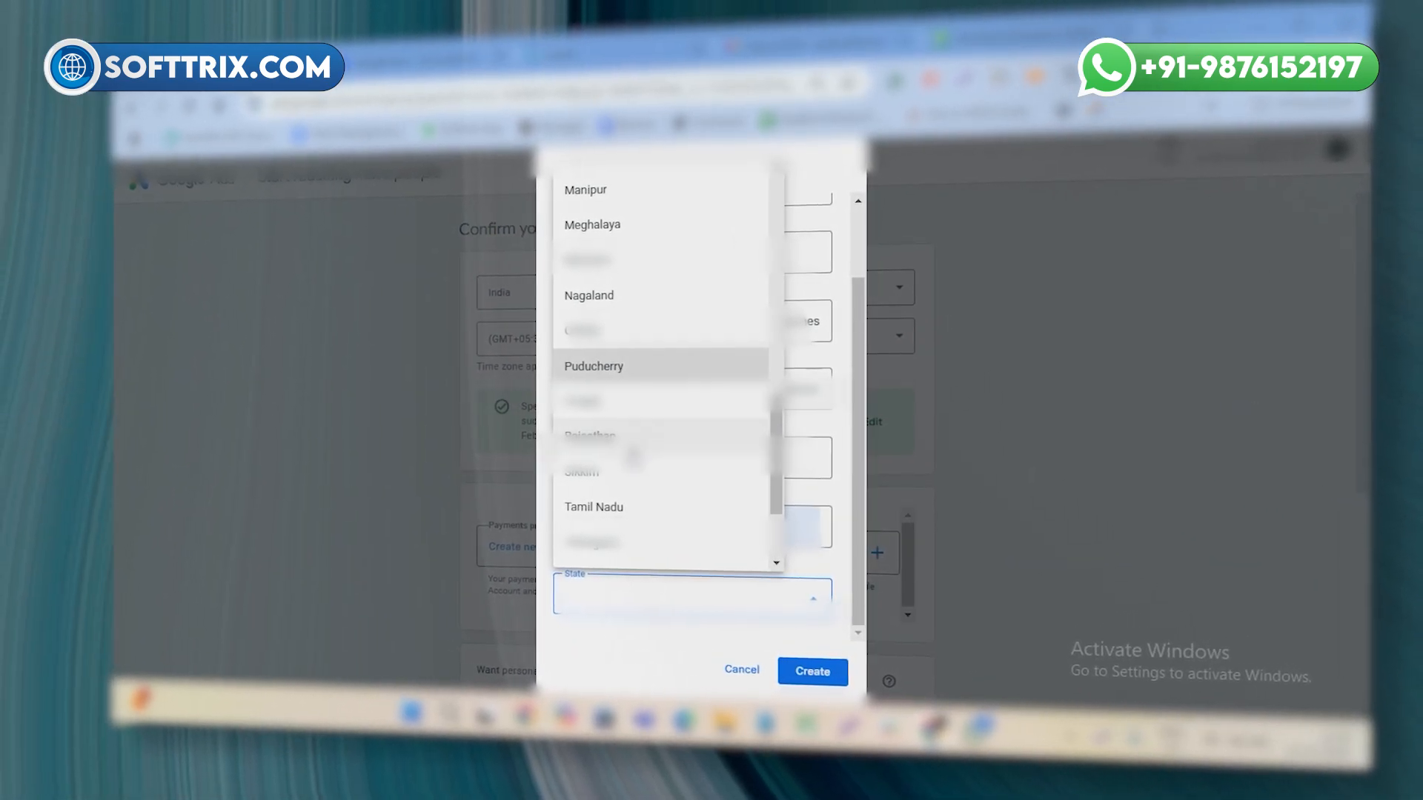
pyautogui.click(639, 408)
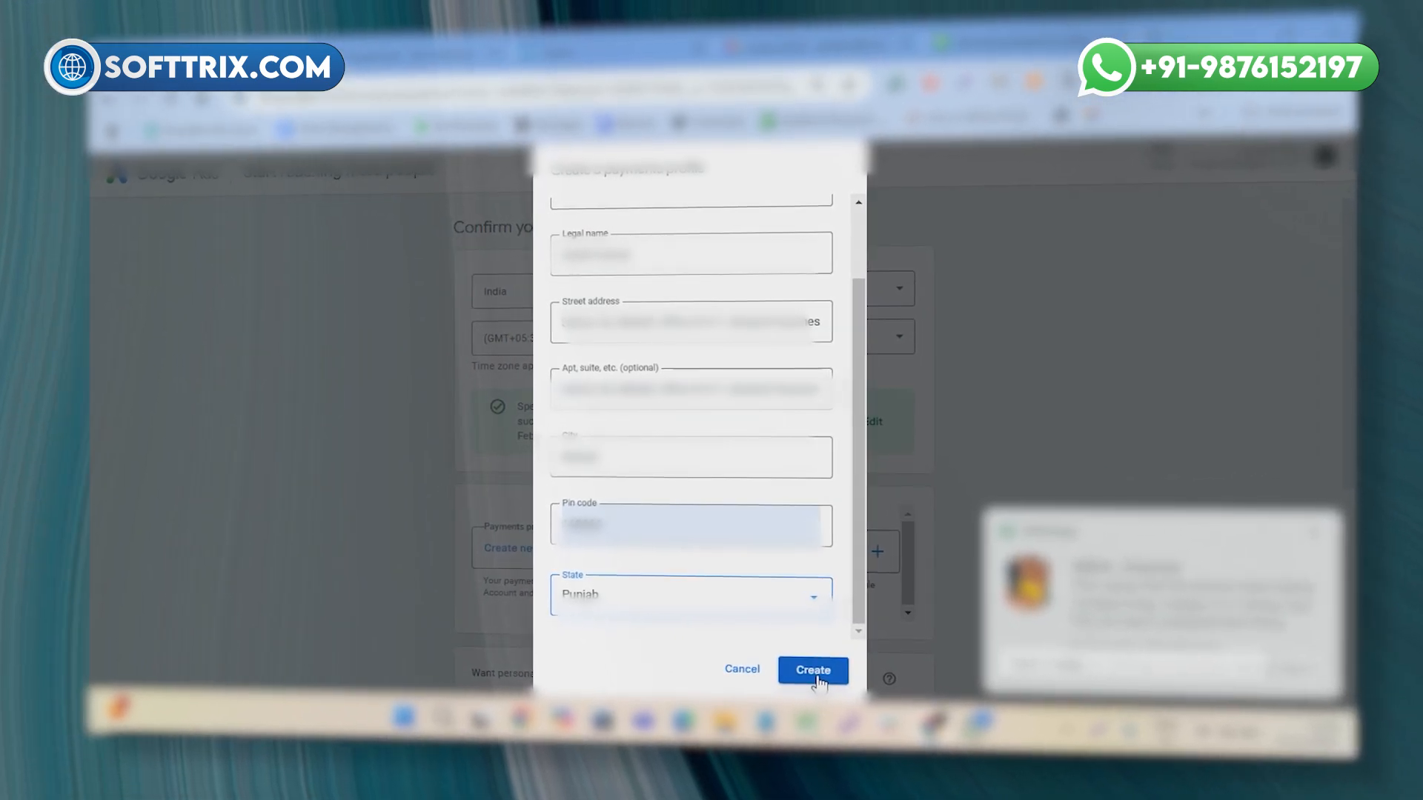
pyautogui.click(813, 669)
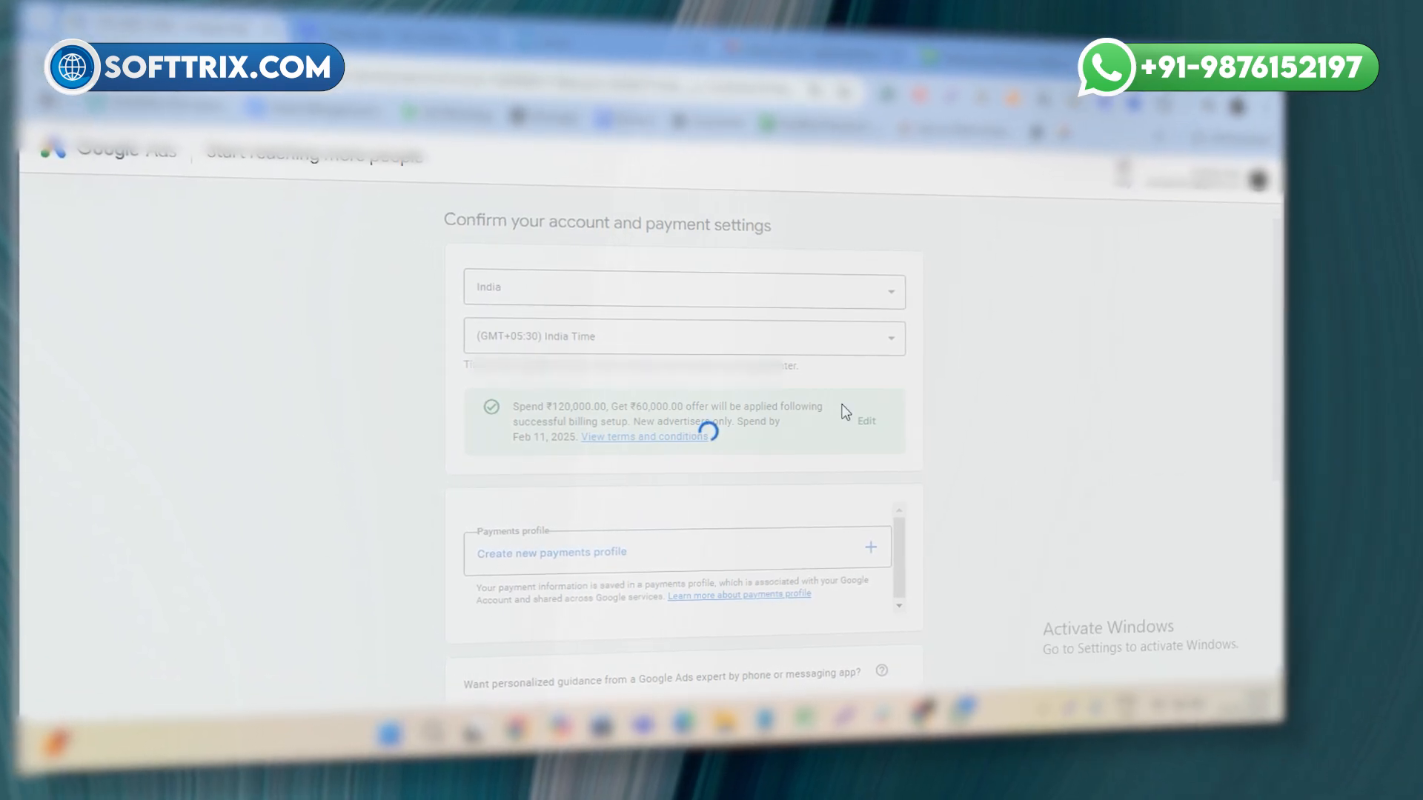
# - Add a Mastercard as the payment method for the new payments profile
pyautogui.scroll(-3, 752, 380)
pyautogui.scroll(3, 740, 352)
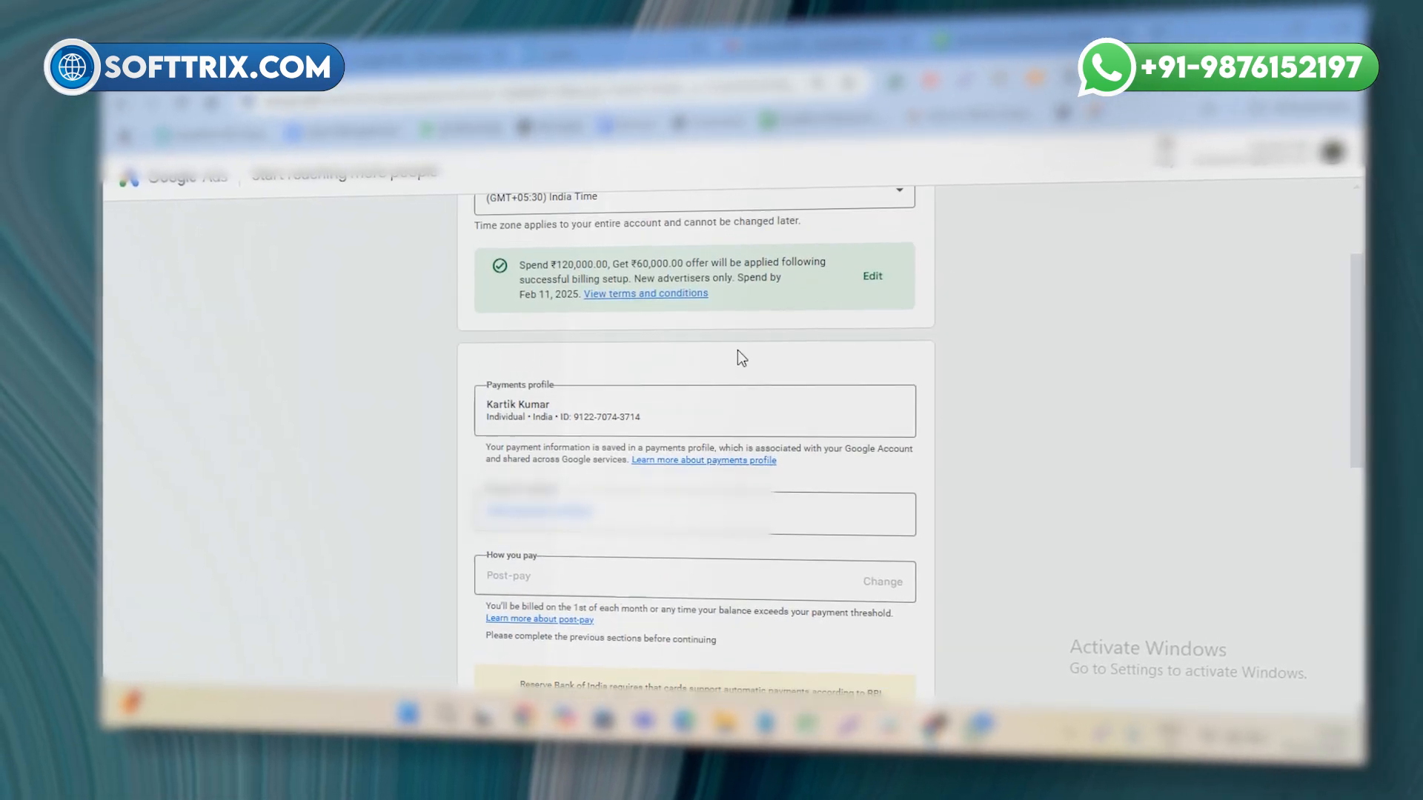
pyautogui.scroll(-5, 739, 356)
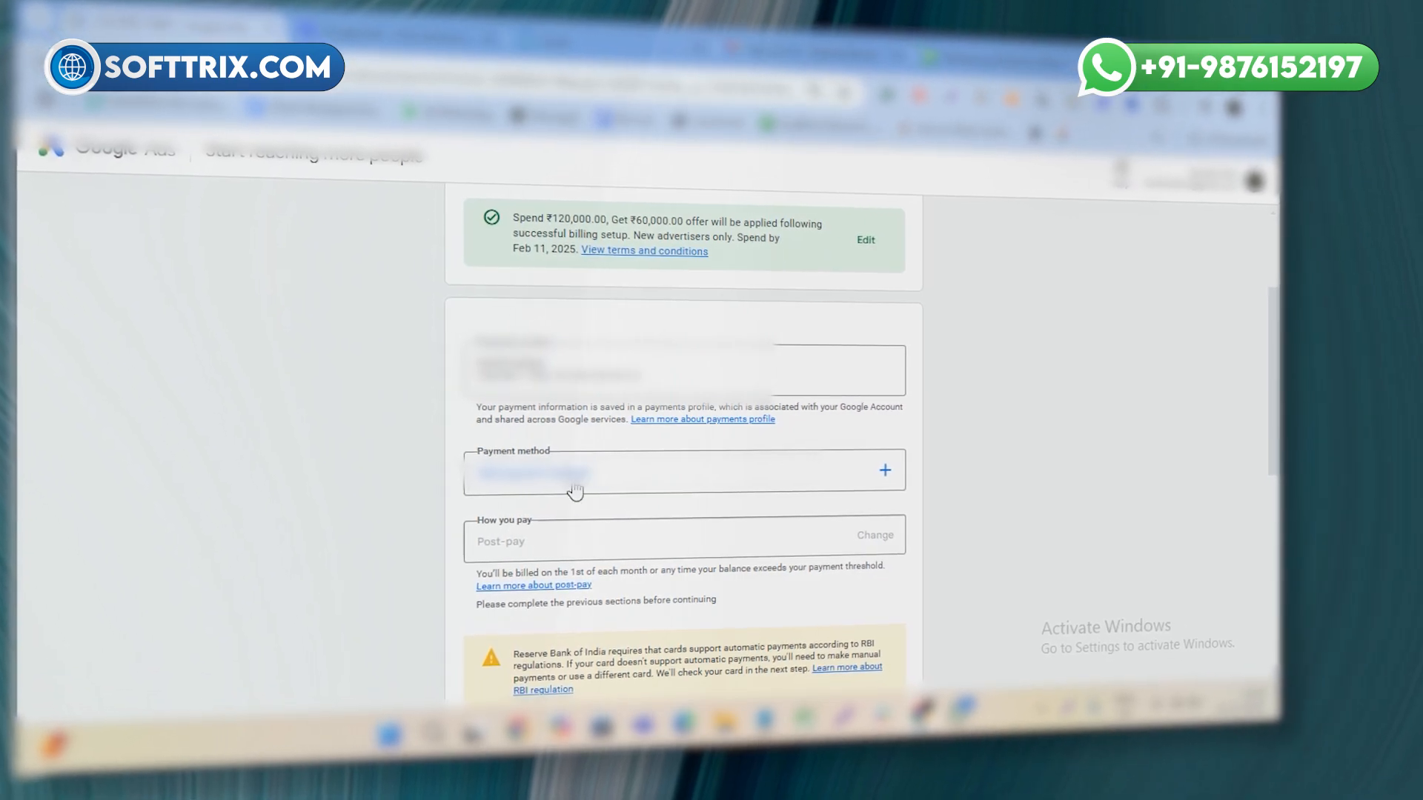
pyautogui.click(571, 490)
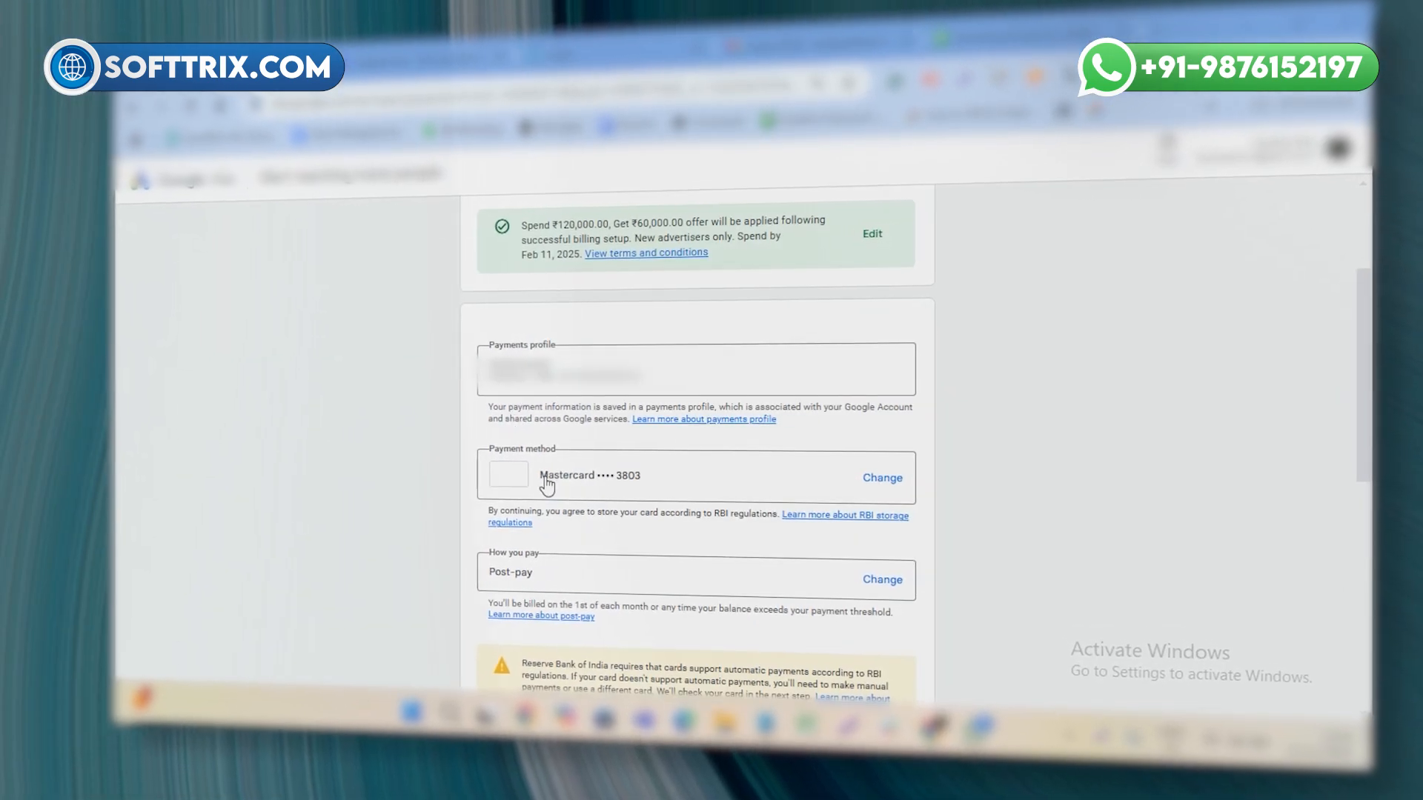
# - Change how the account is paid to Prepay with a prepay amount of ₹1,000
pyautogui.scroll(-1, 546, 485)
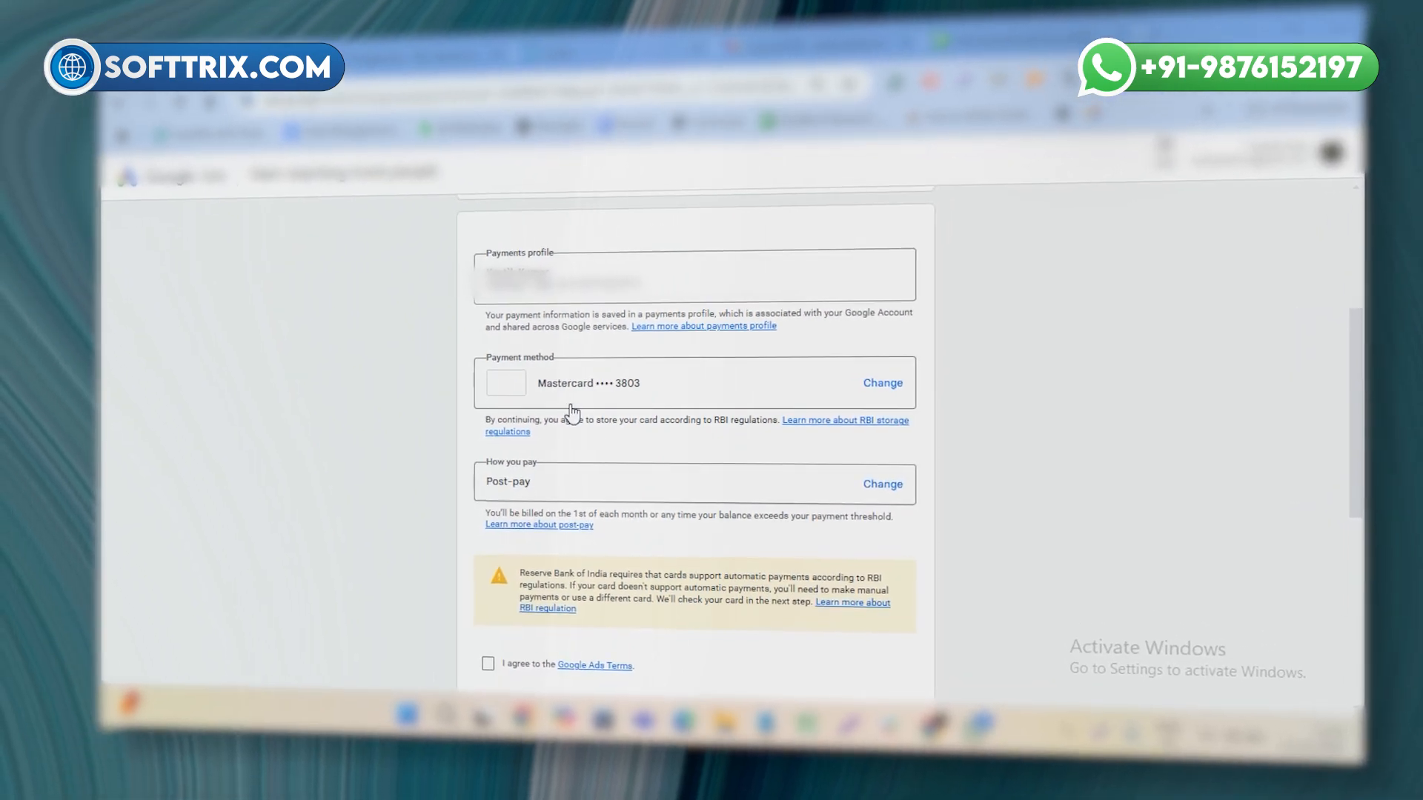
pyautogui.click(882, 484)
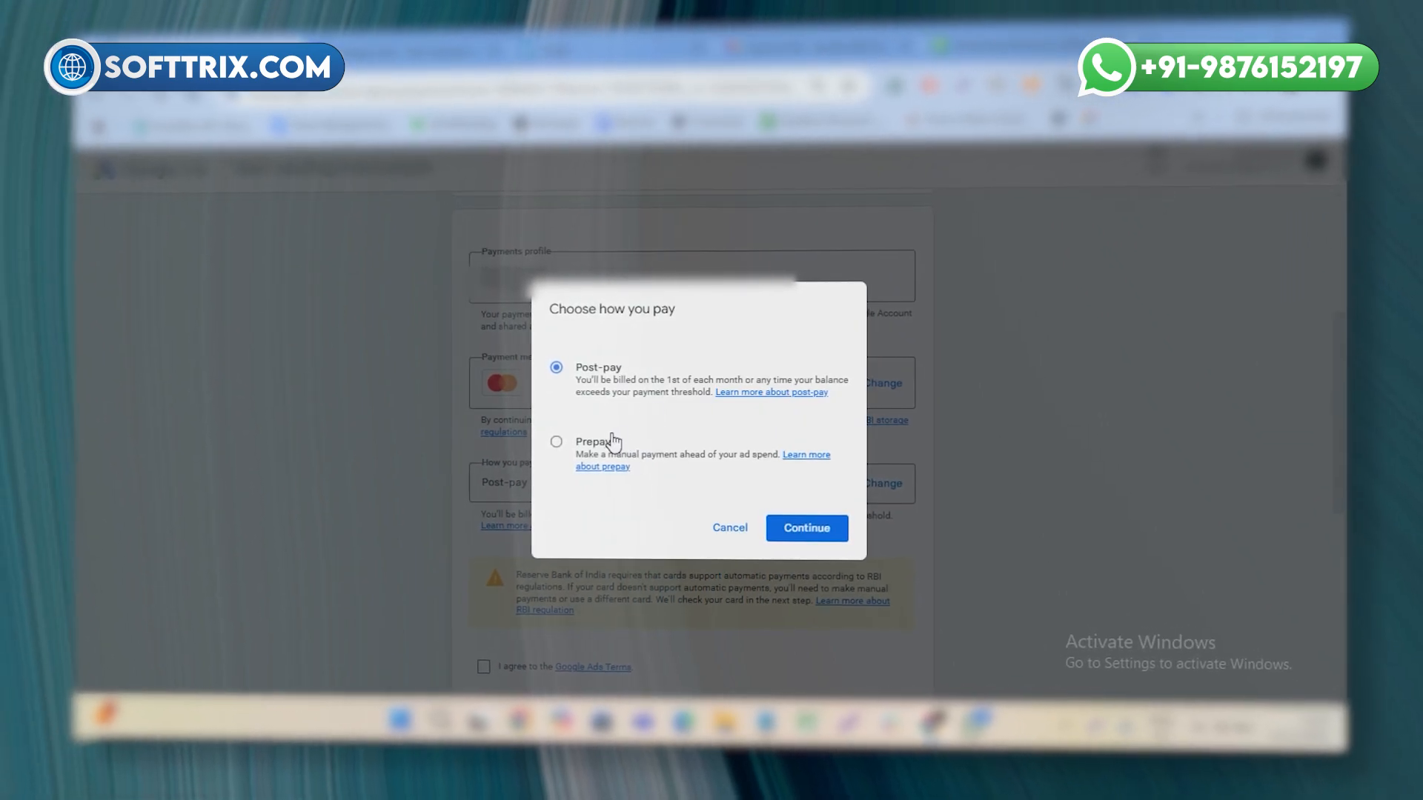
pyautogui.click(555, 442)
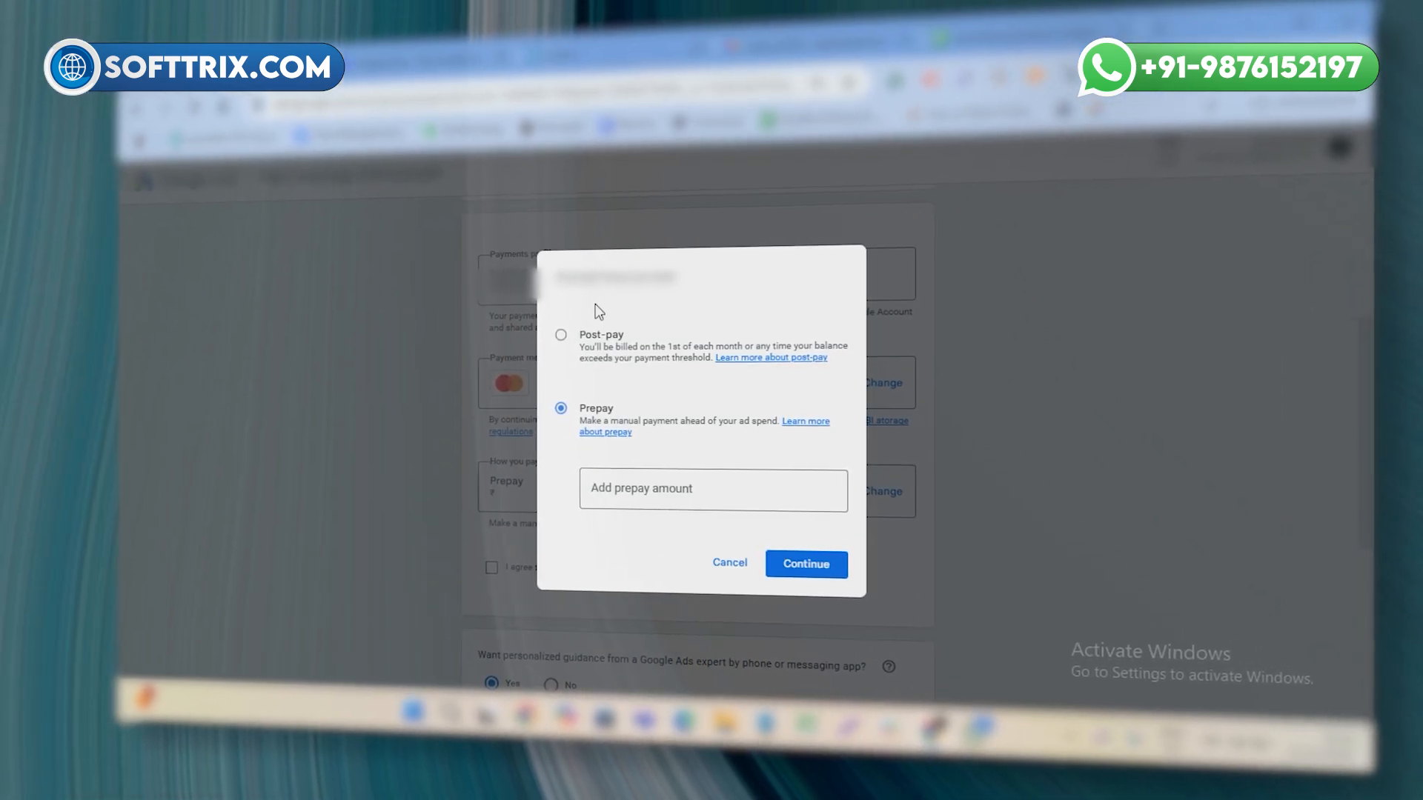
pyautogui.click(579, 335)
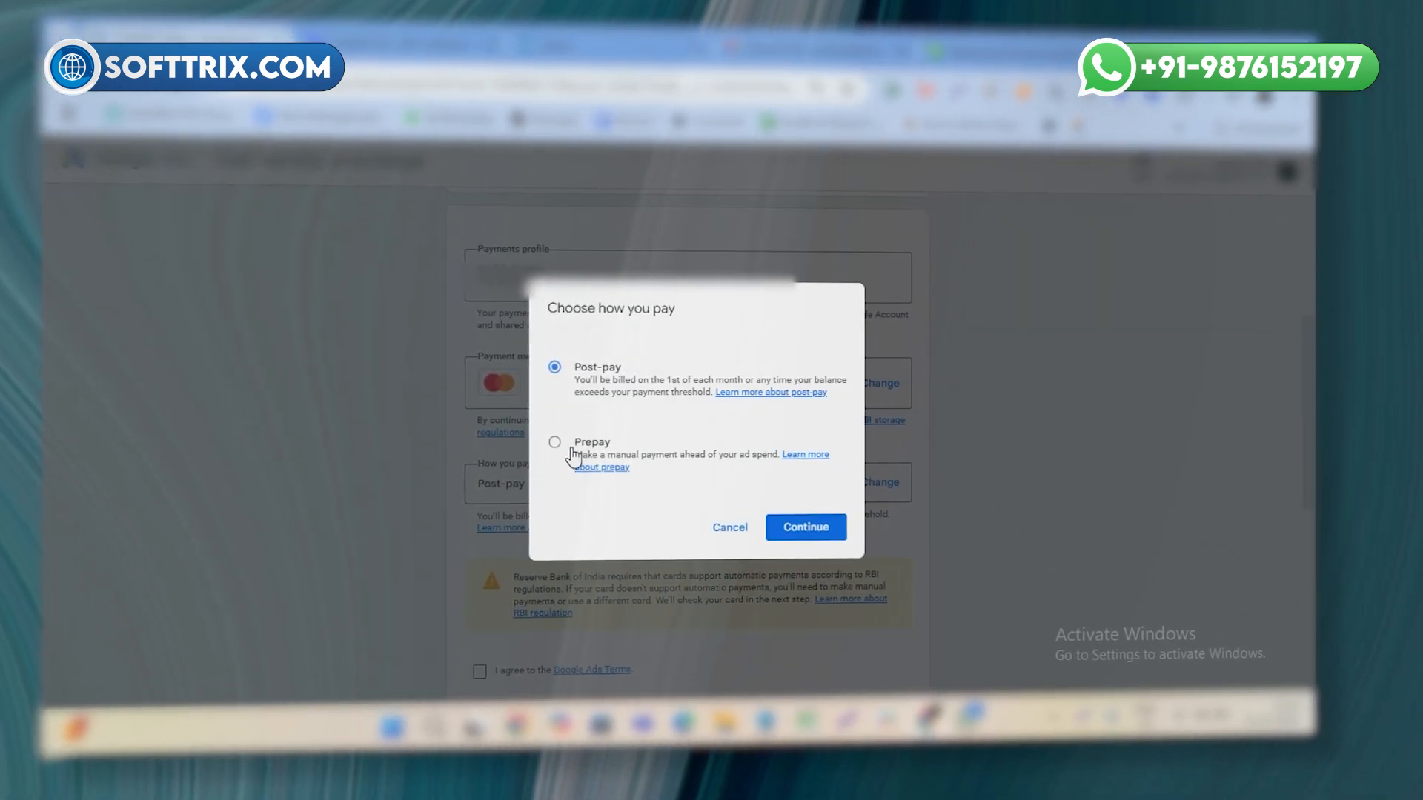
pyautogui.click(578, 449)
pyautogui.click(670, 498)
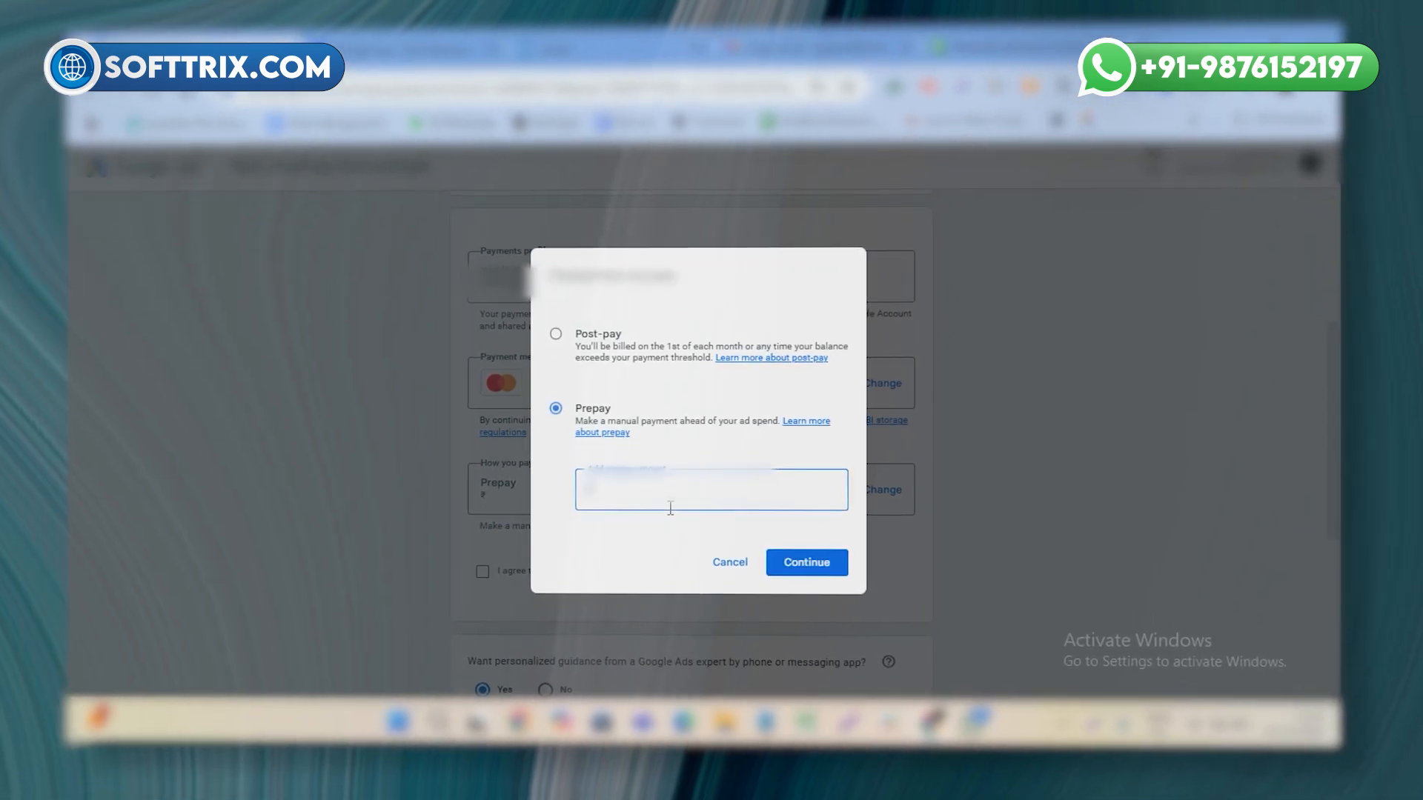
pyautogui.write('100')
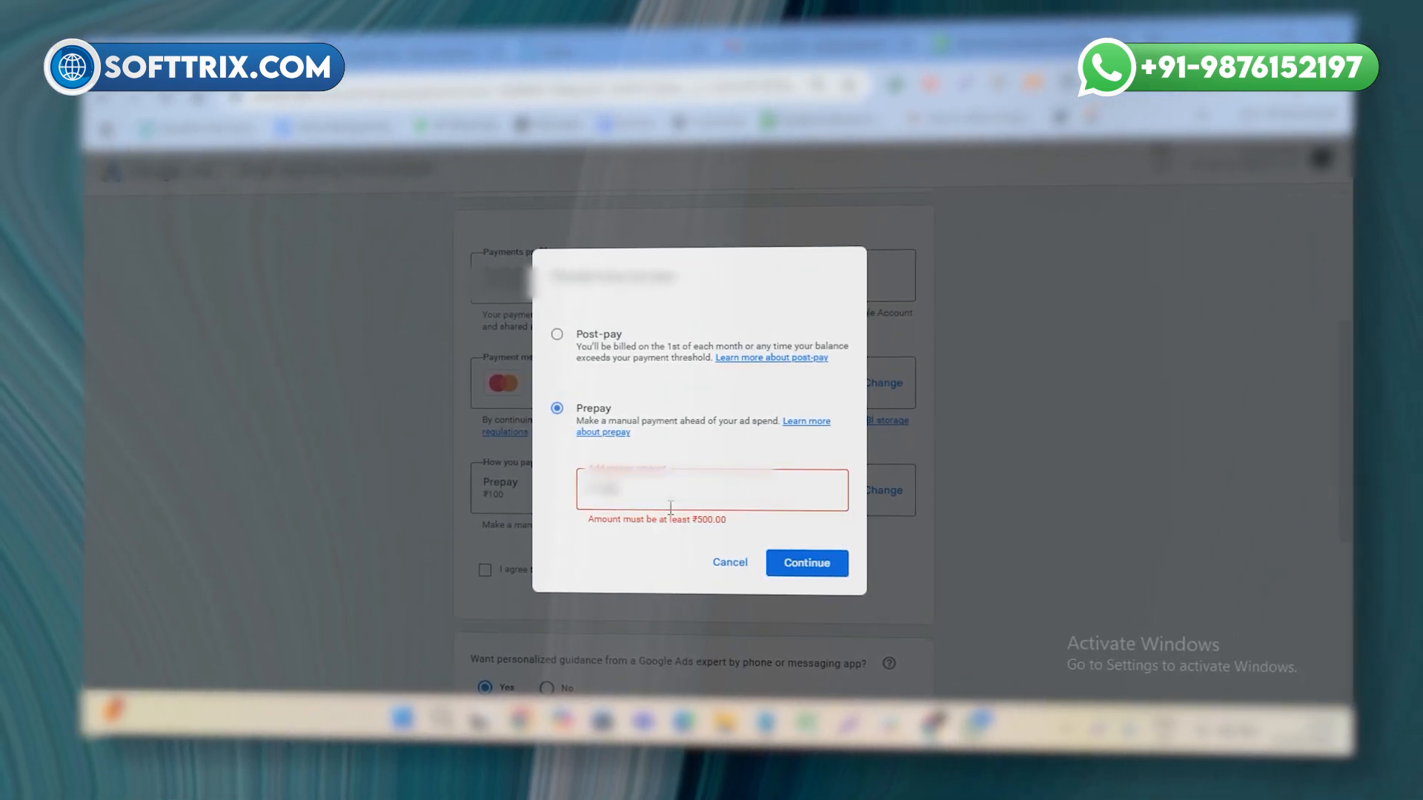
pyautogui.write('0')
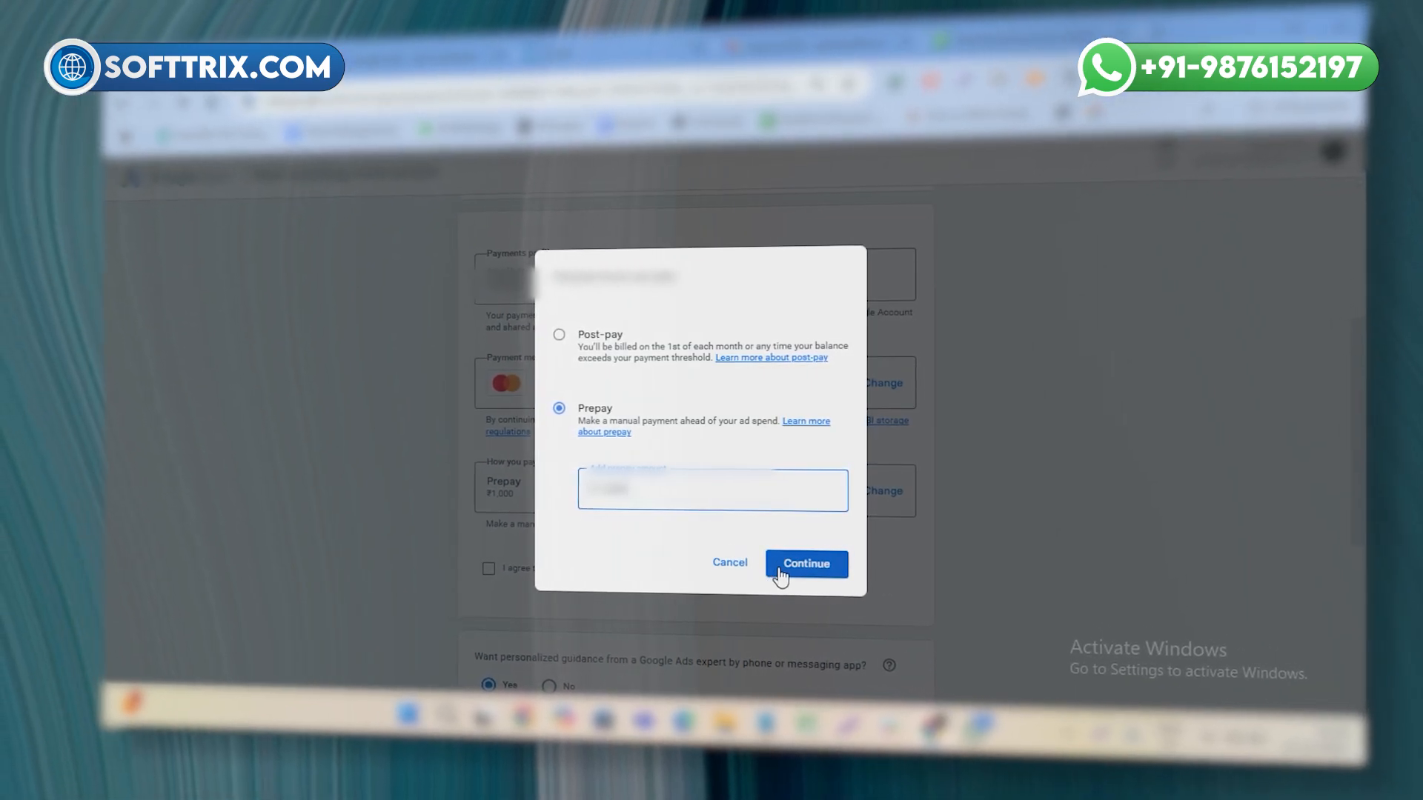
pyautogui.moveTo(642, 489); pyautogui.dragTo(501, 475)
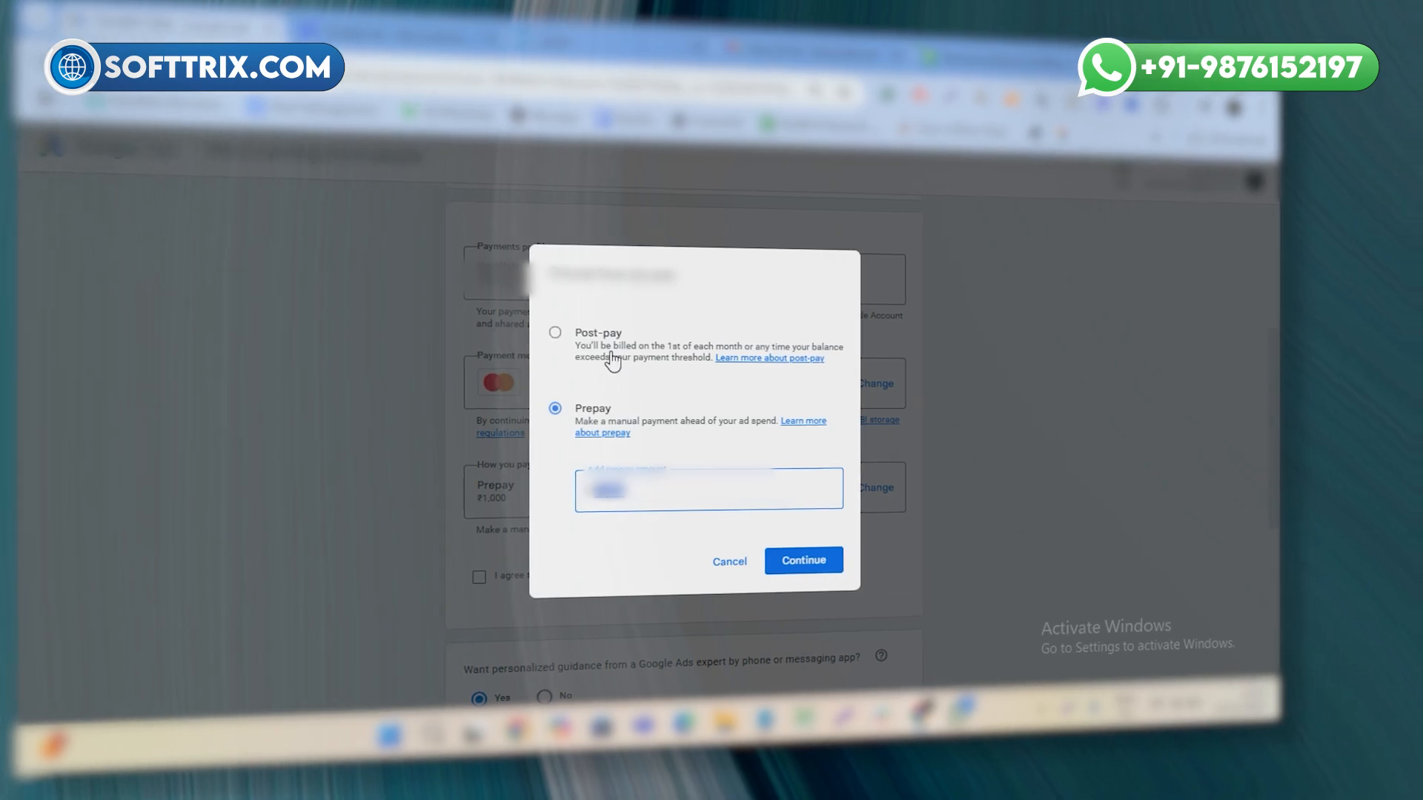
pyautogui.click(826, 564)
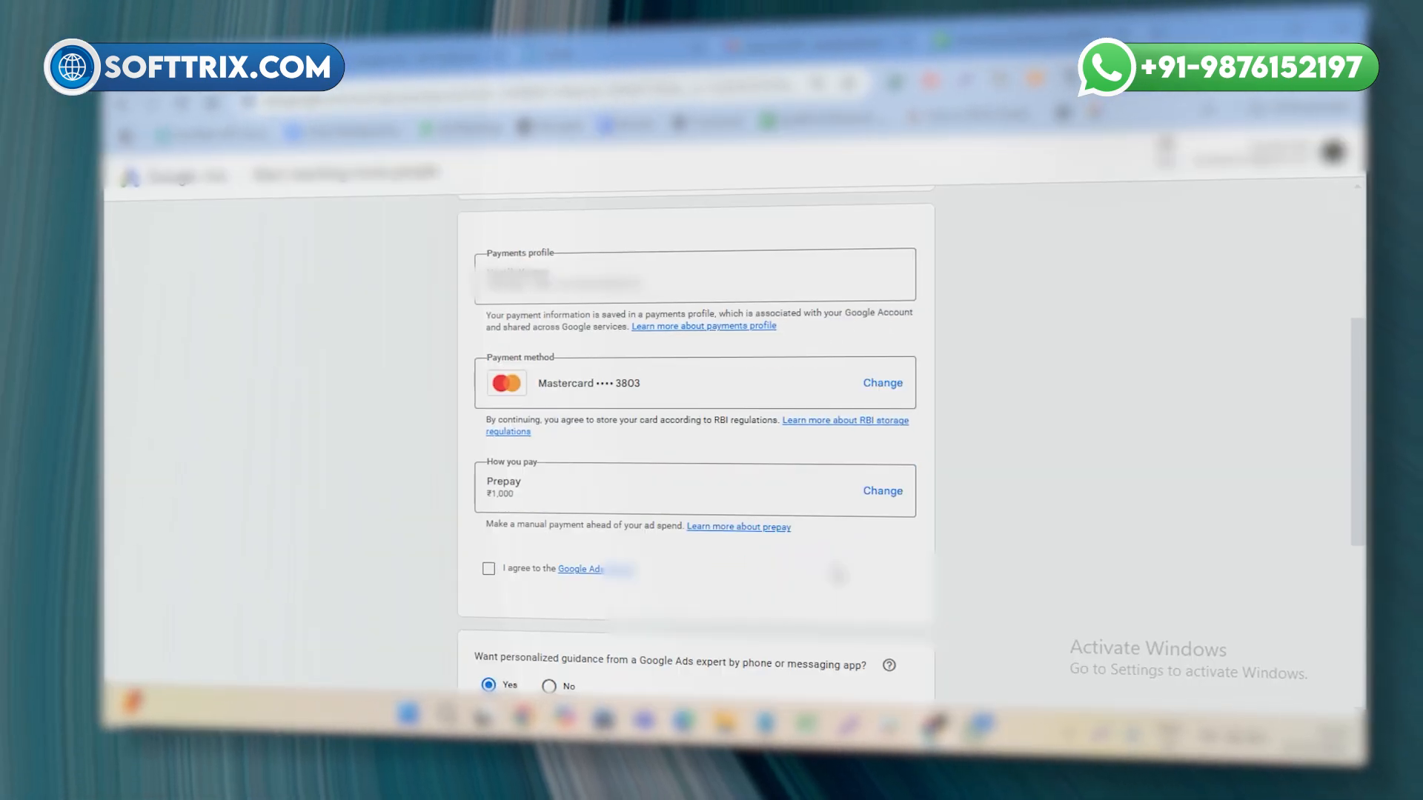
# - Agree to the Google Ads Terms and go to the personalized guidance section at the end of the form
pyautogui.scroll(-3, 741, 518)
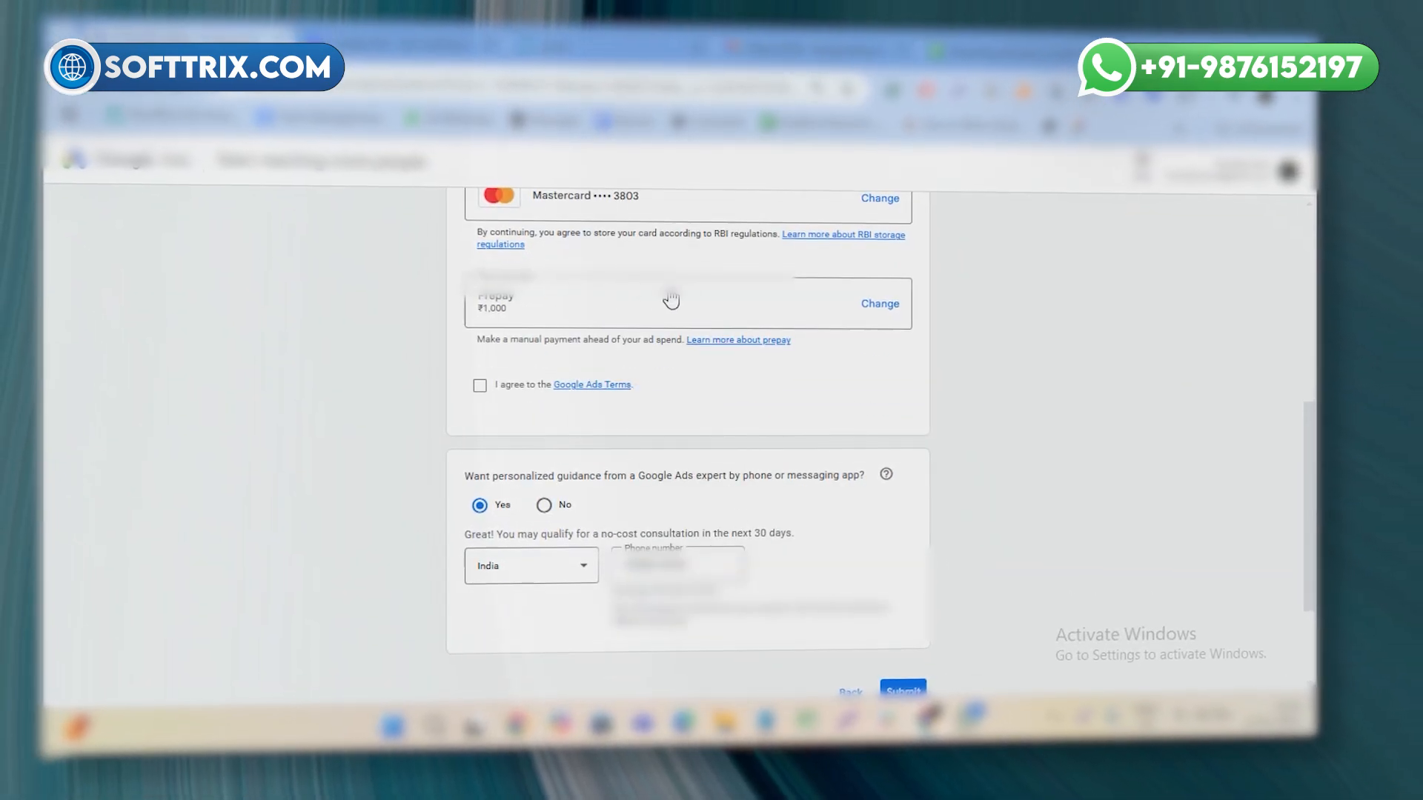
pyautogui.click(479, 385)
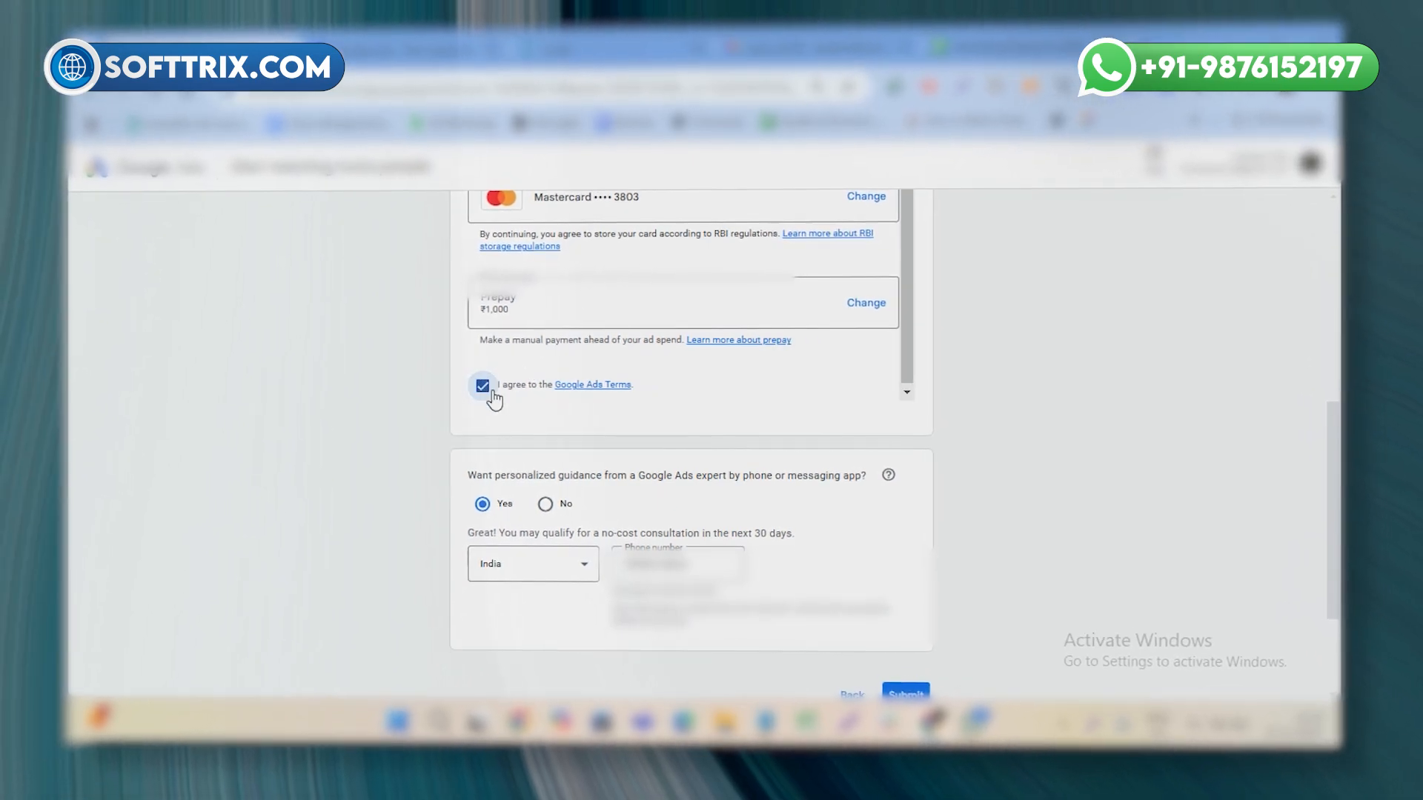
pyautogui.scroll(-2, 543, 416)
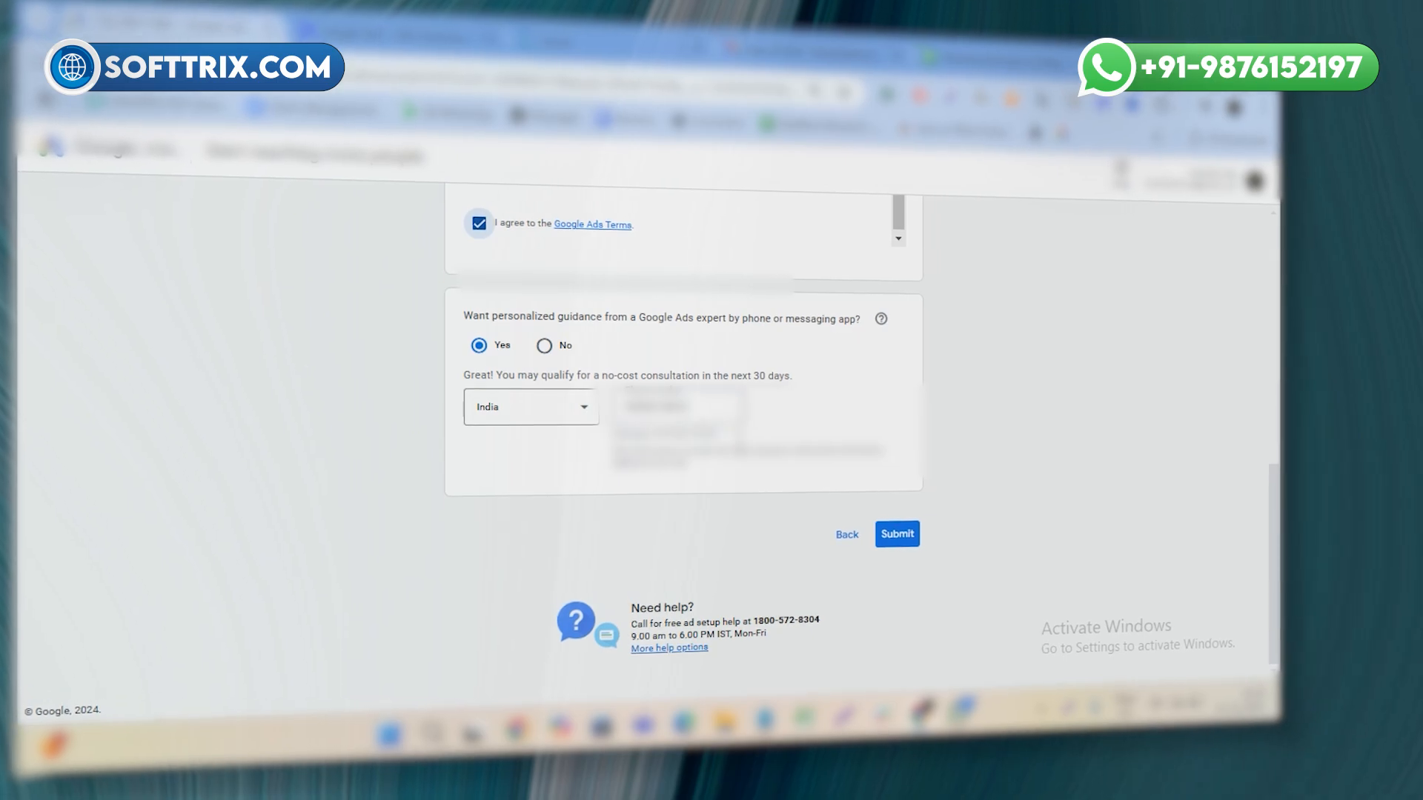
# - Review the account and payment settings before submission, checking the promotional offer terms, payment method, prepay choice and expert guidance section
pyautogui.scroll(10, 858, 384)
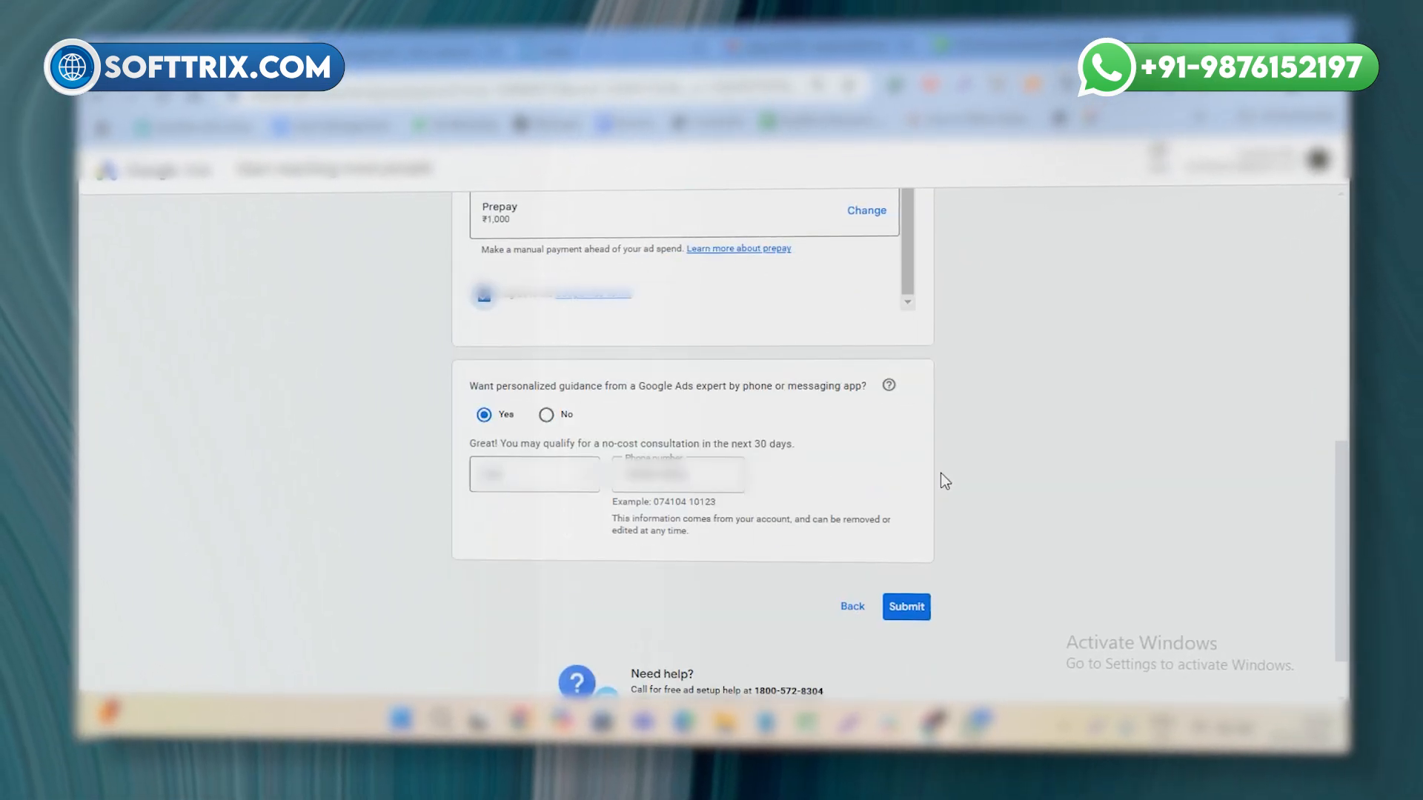
pyautogui.scroll(10, 938, 471)
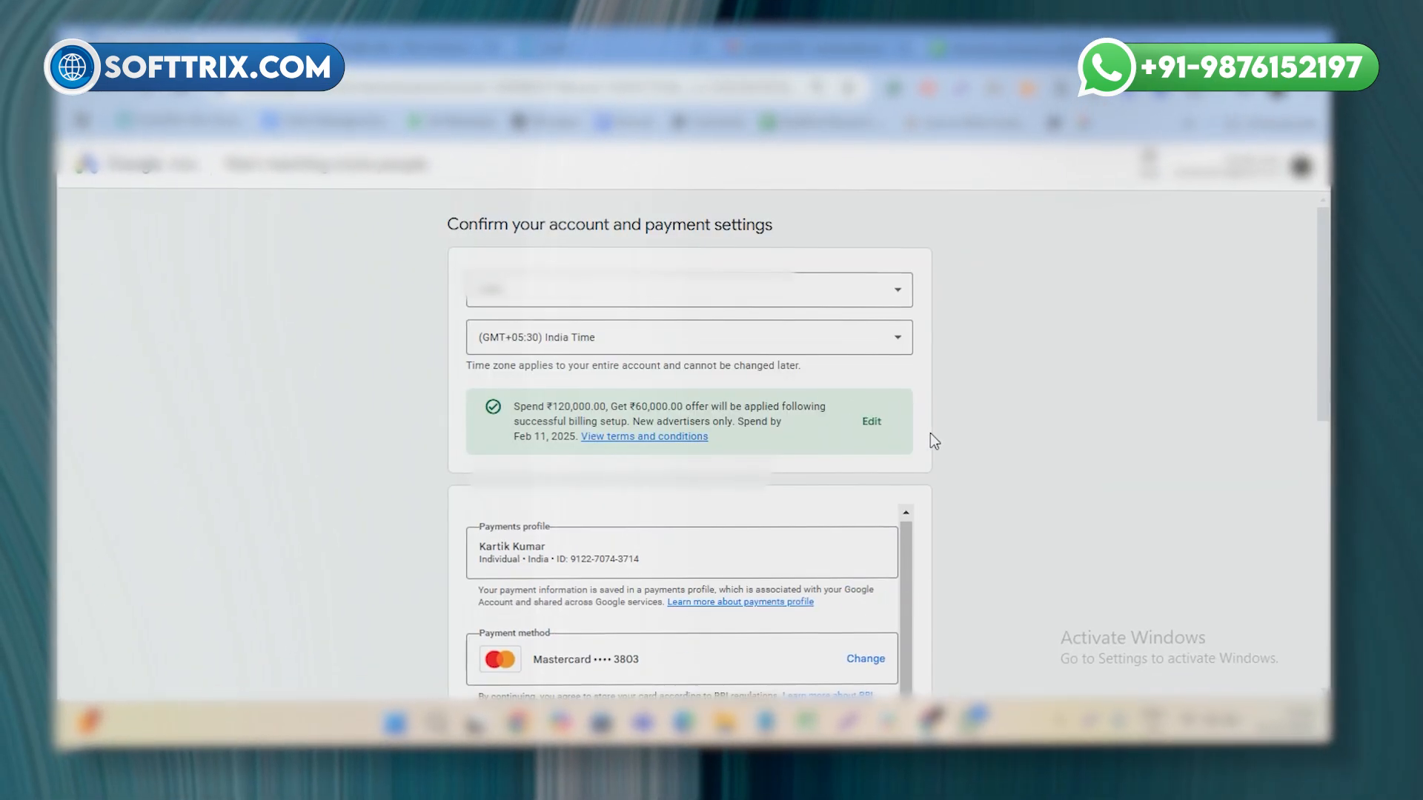
pyautogui.scroll(-1, 794, 518)
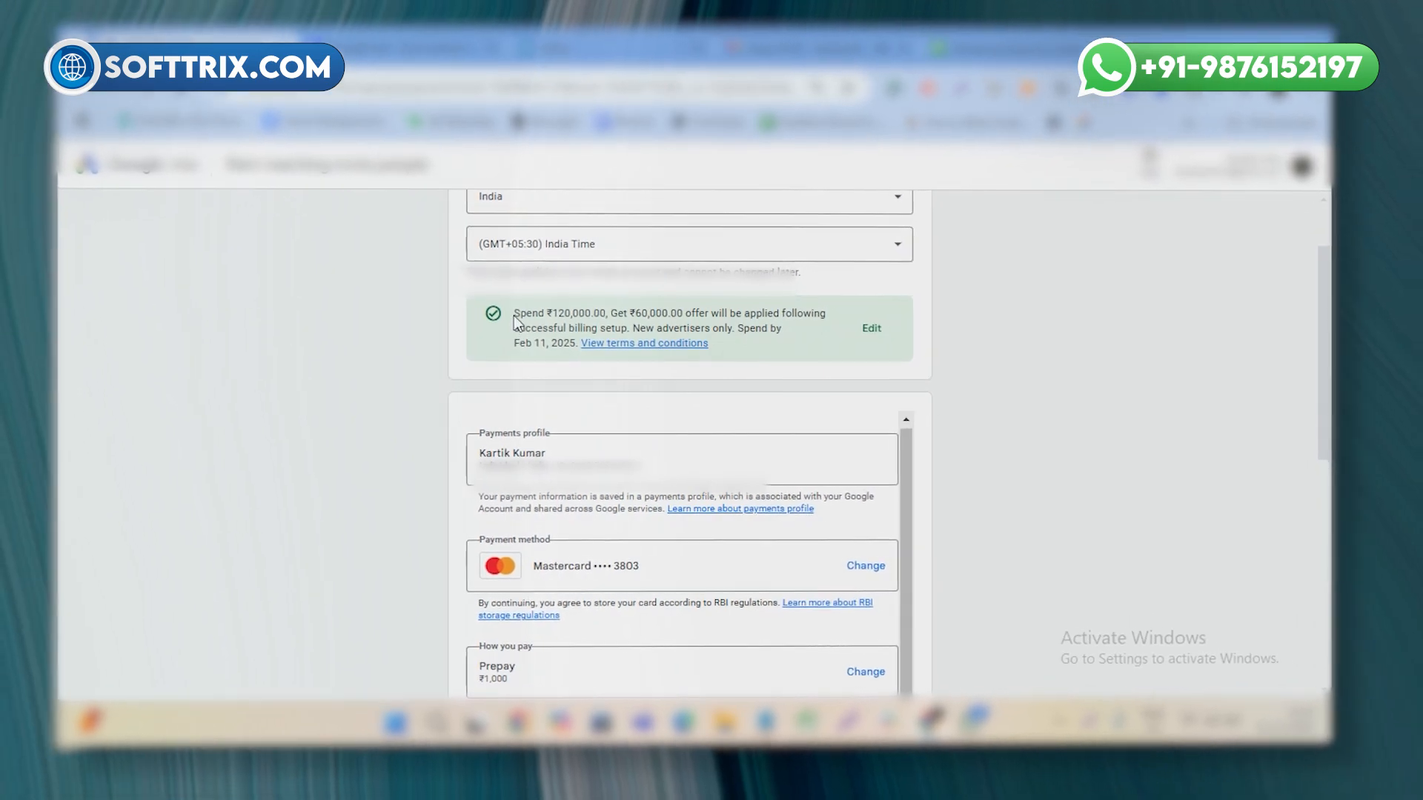
pyautogui.moveTo(516, 323); pyautogui.dragTo(792, 339)
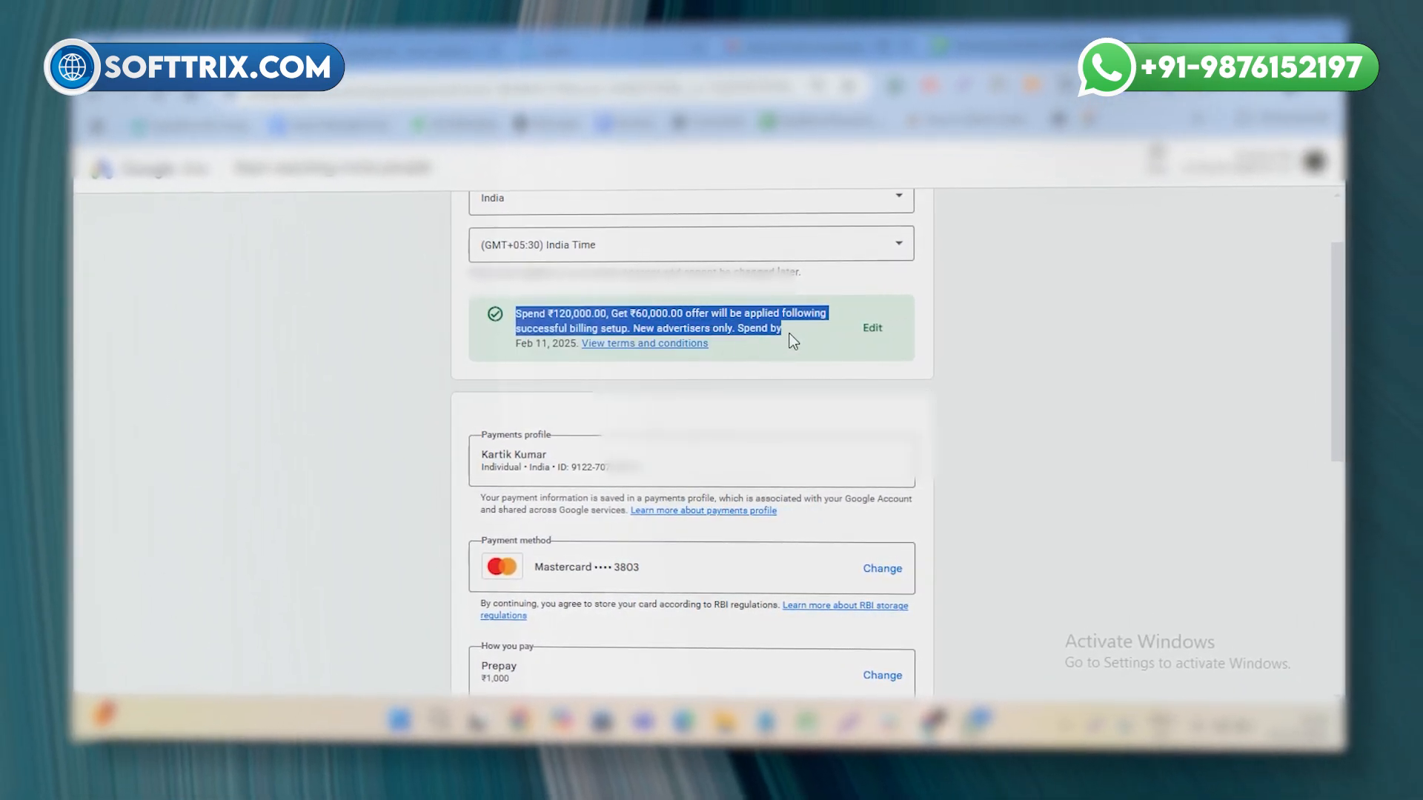
pyautogui.scroll(-5, 790, 341)
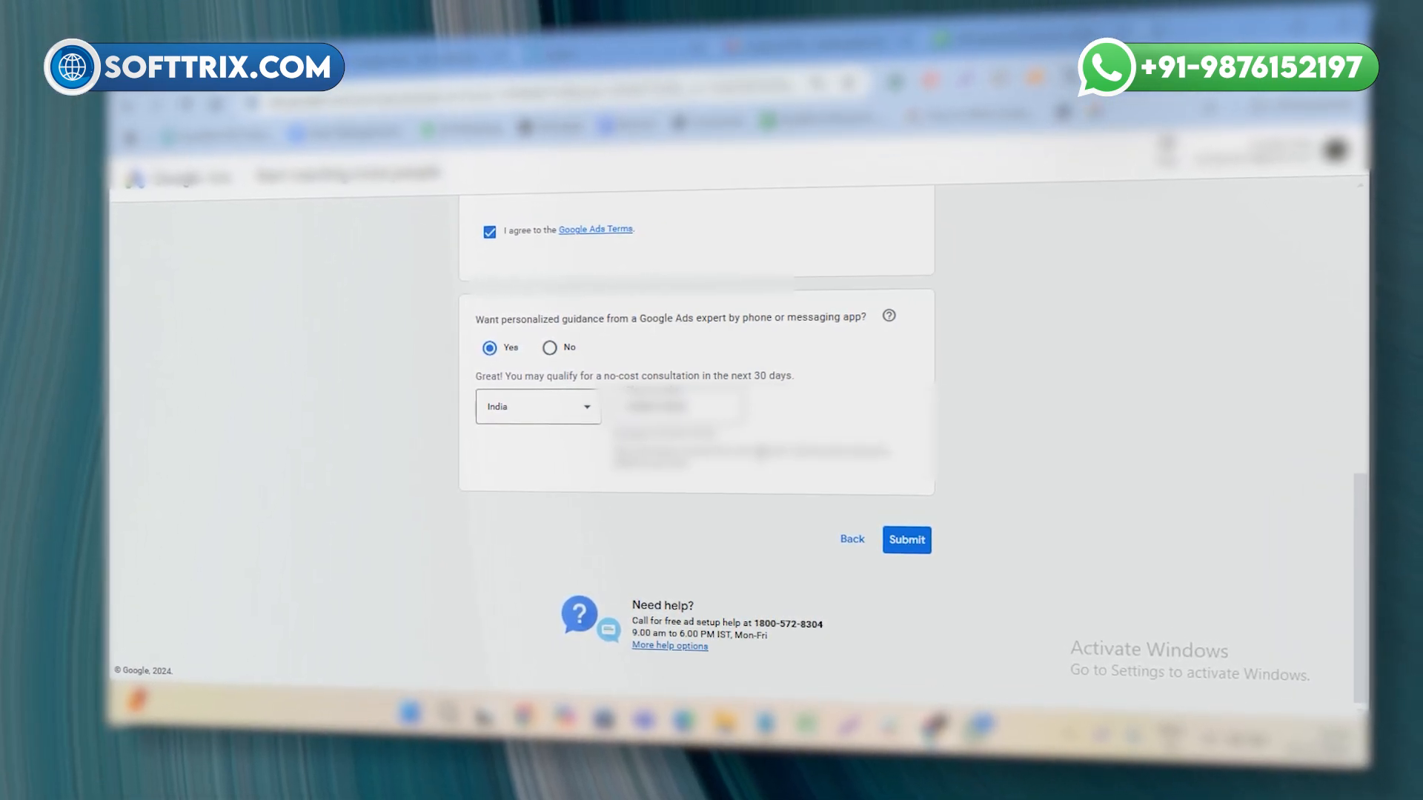
pyautogui.scroll(7, 760, 460)
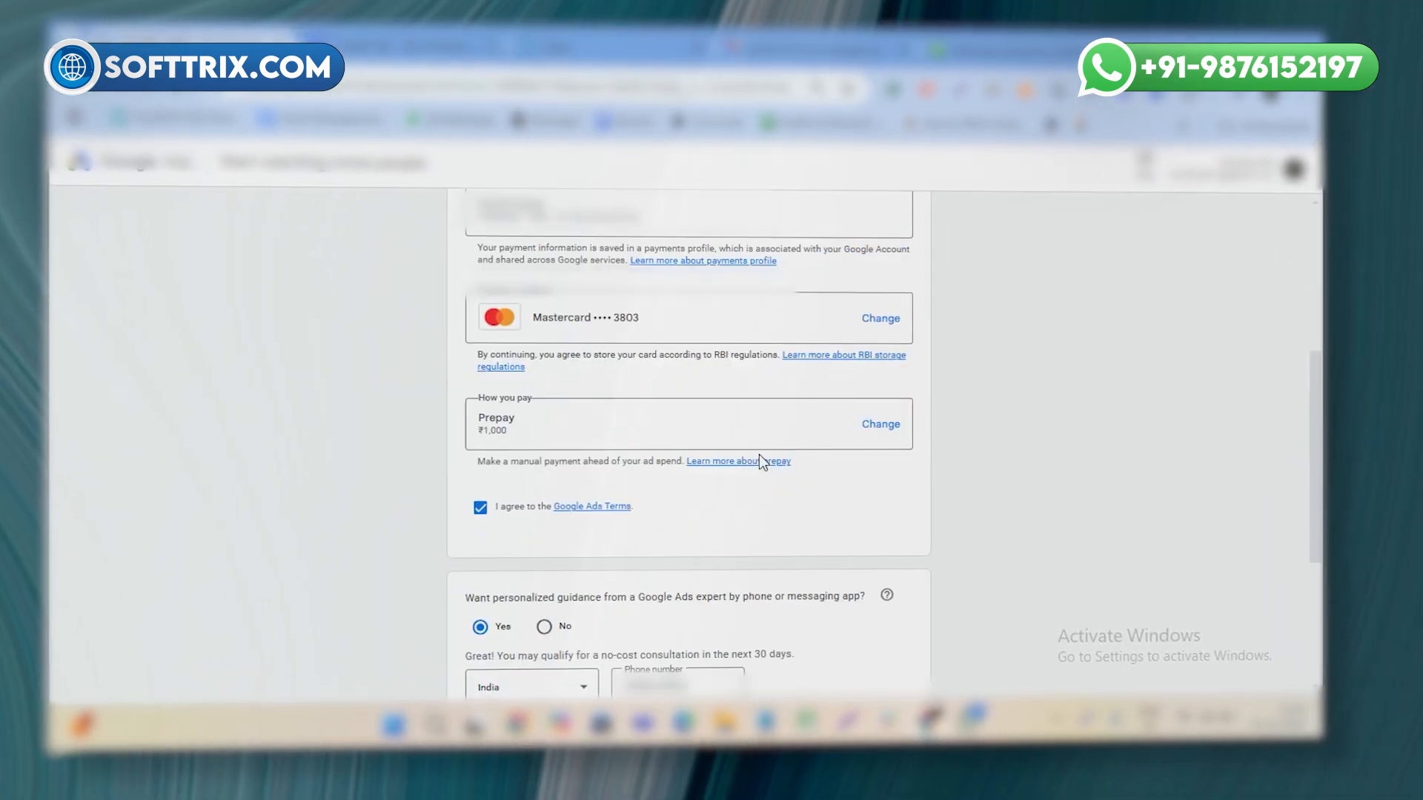
pyautogui.scroll(-3, 815, 482)
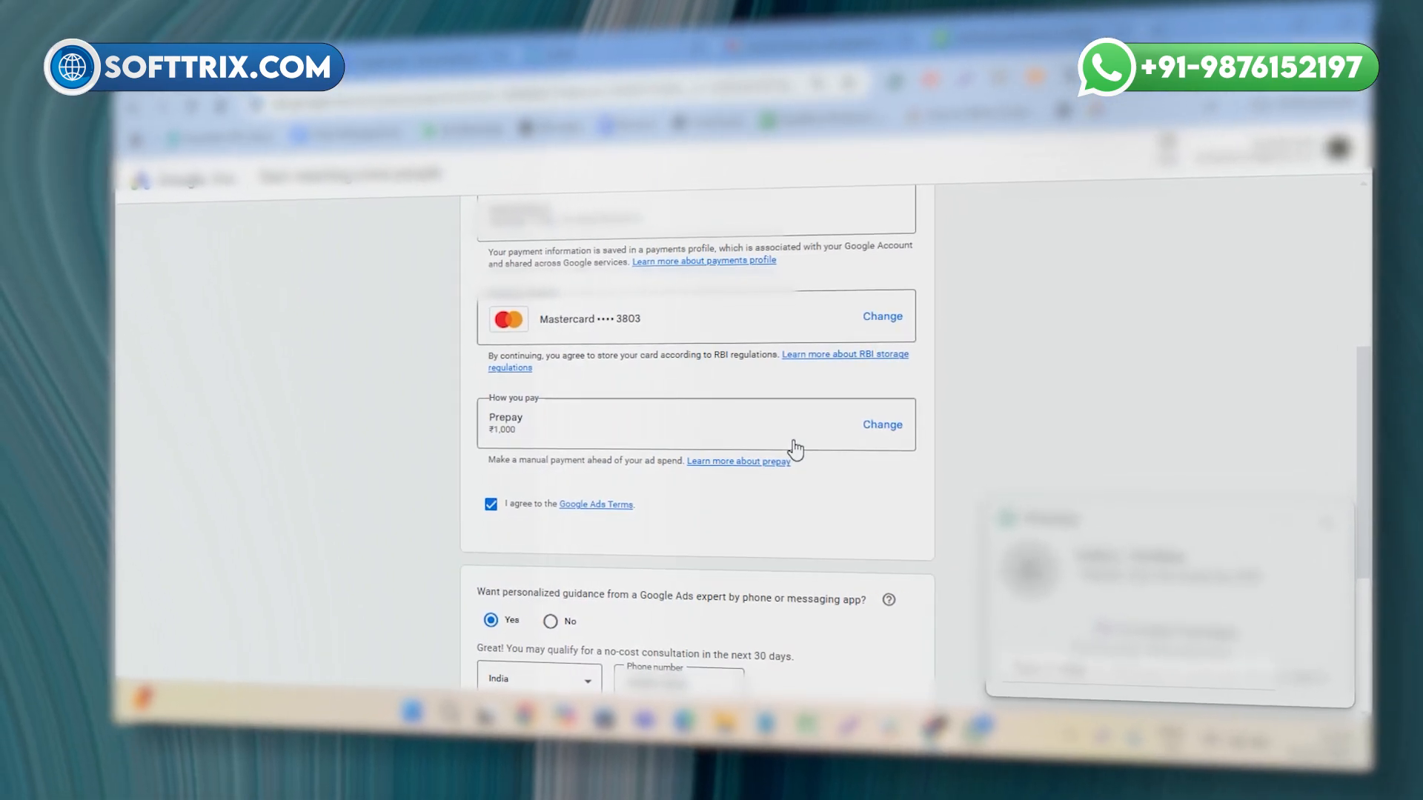
pyautogui.scroll(-3, 793, 445)
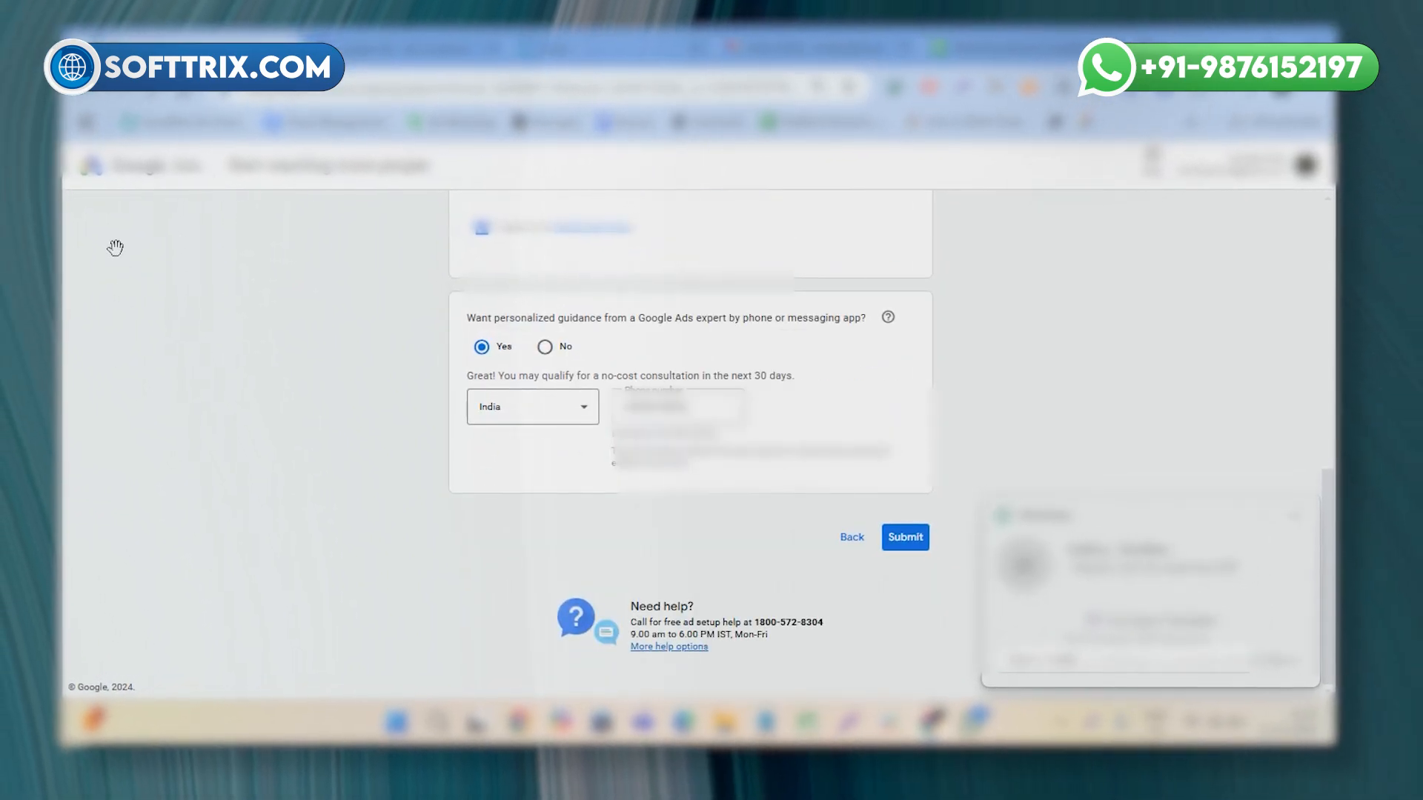